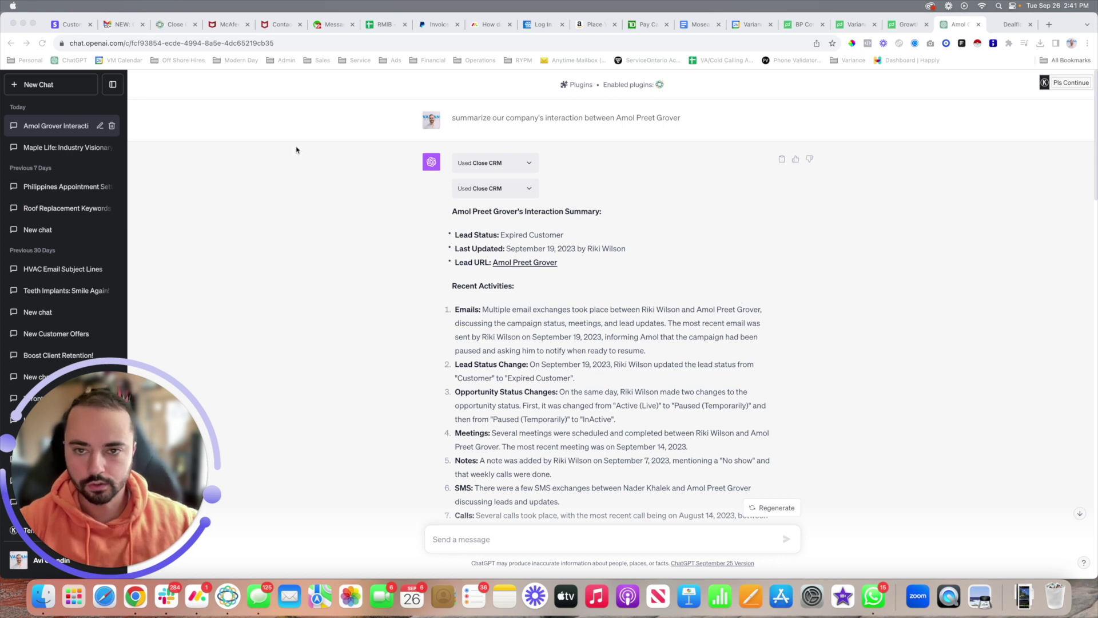
Step: Start a new chat using GPT-4 with Plugins
{"action": "left_click", "coordinate": [30, 81]}
{"action": "left_click", "coordinate": [43, 86]}
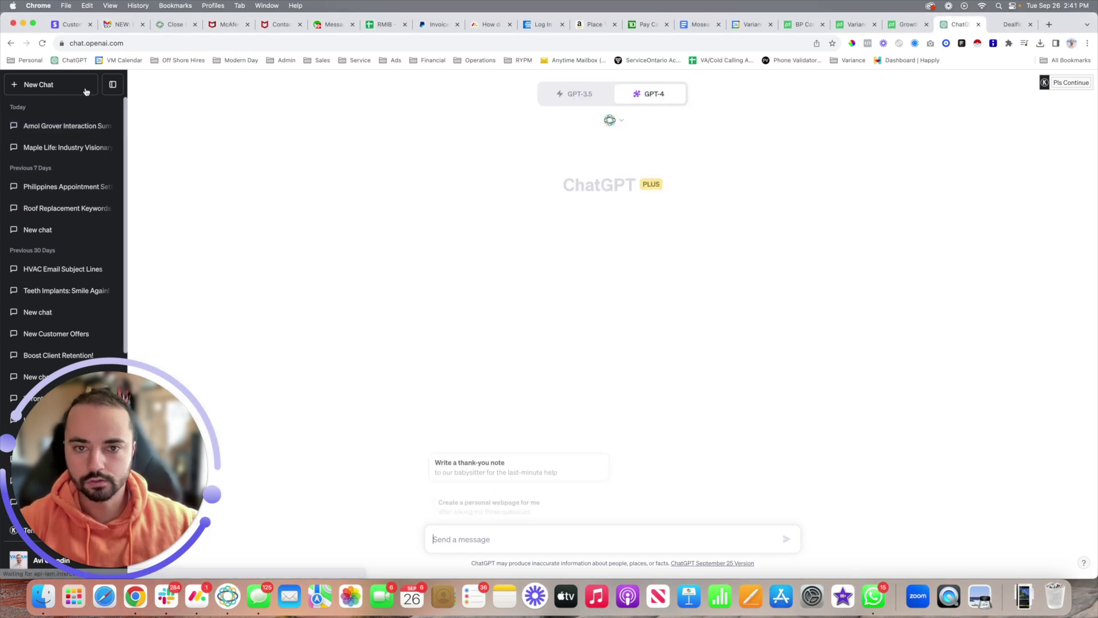
{"action": "mouse_move", "coordinate": [642, 100]}
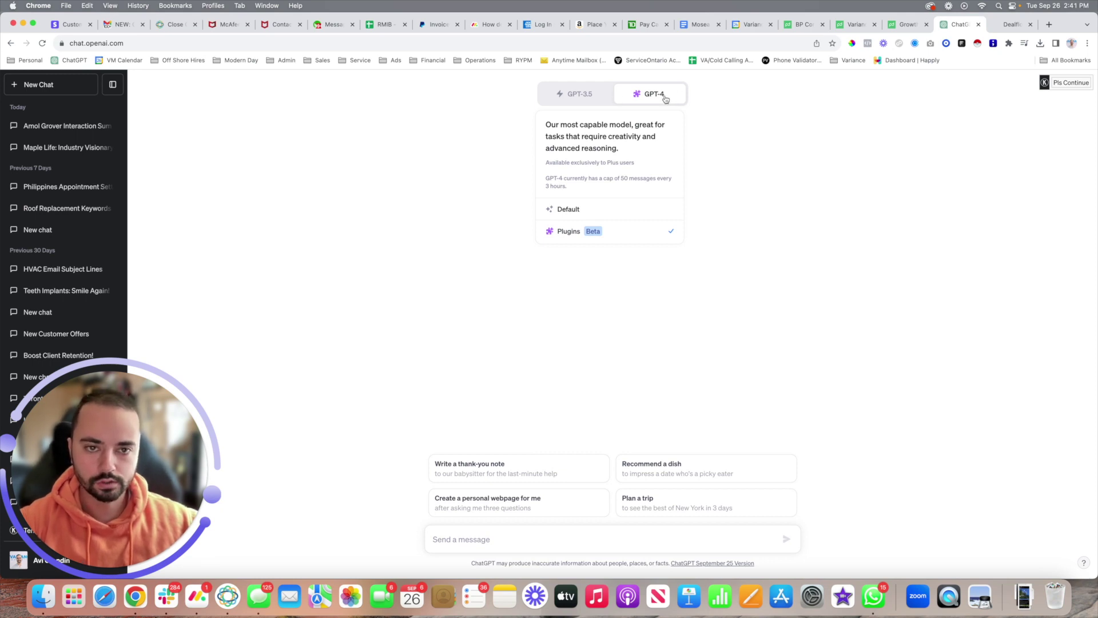
{"action": "left_click", "coordinate": [610, 238]}
Step: Search the plugin store for 'close' and confirm Close CRM is installed and enabled
{"action": "left_click", "coordinate": [615, 121]}
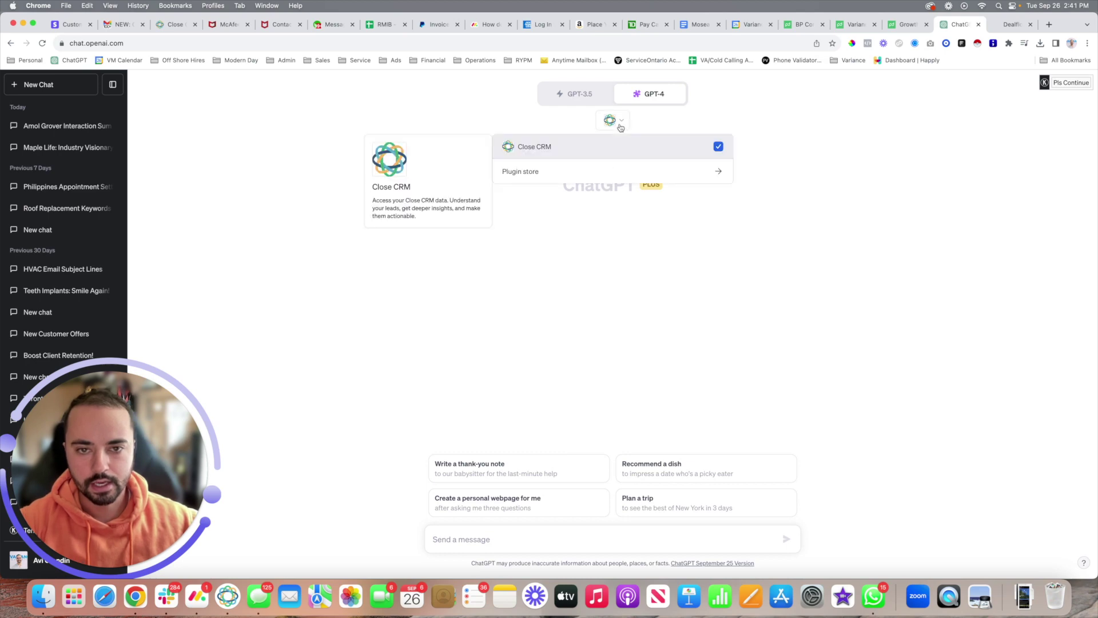
{"action": "left_click", "coordinate": [564, 176]}
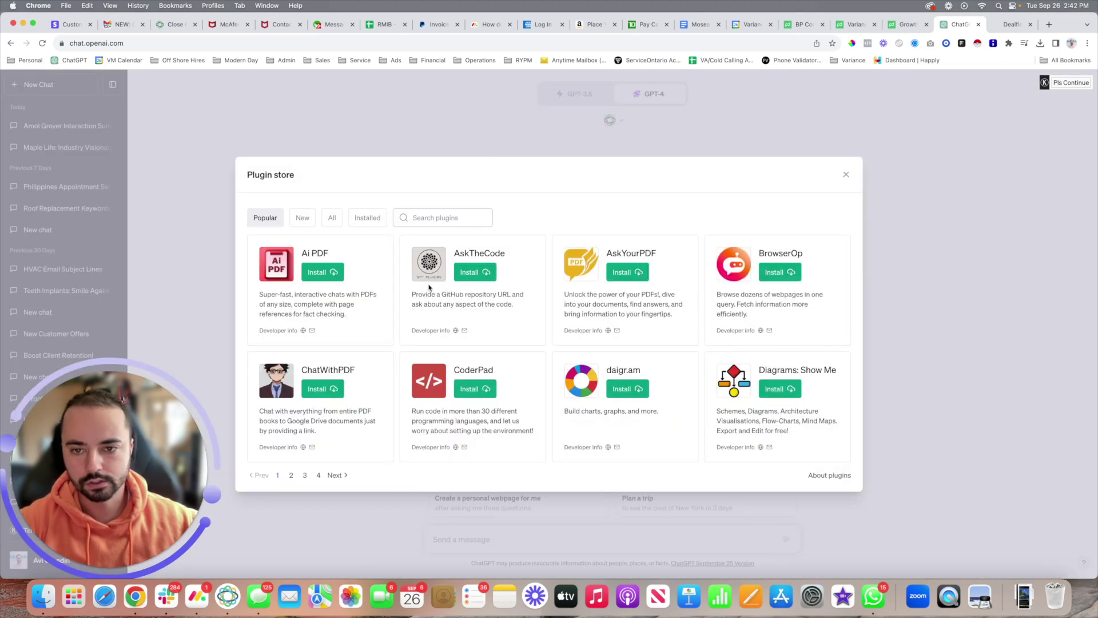
{"action": "left_click", "coordinate": [434, 216]}
{"action": "type", "text": "close"}
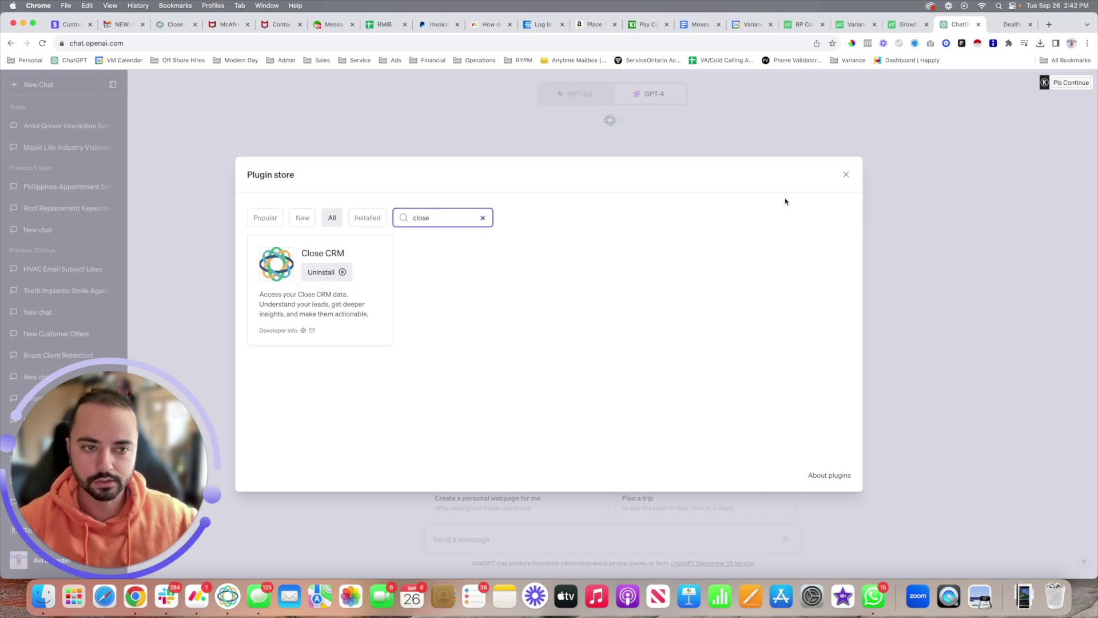
{"action": "left_click", "coordinate": [846, 174]}
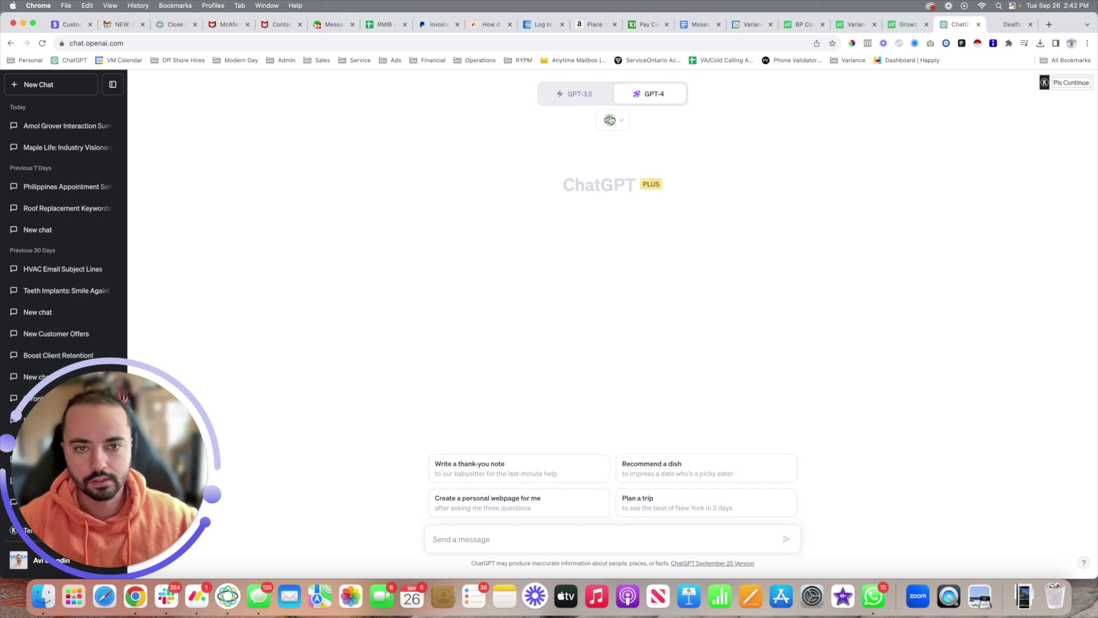
{"action": "left_click", "coordinate": [610, 120]}
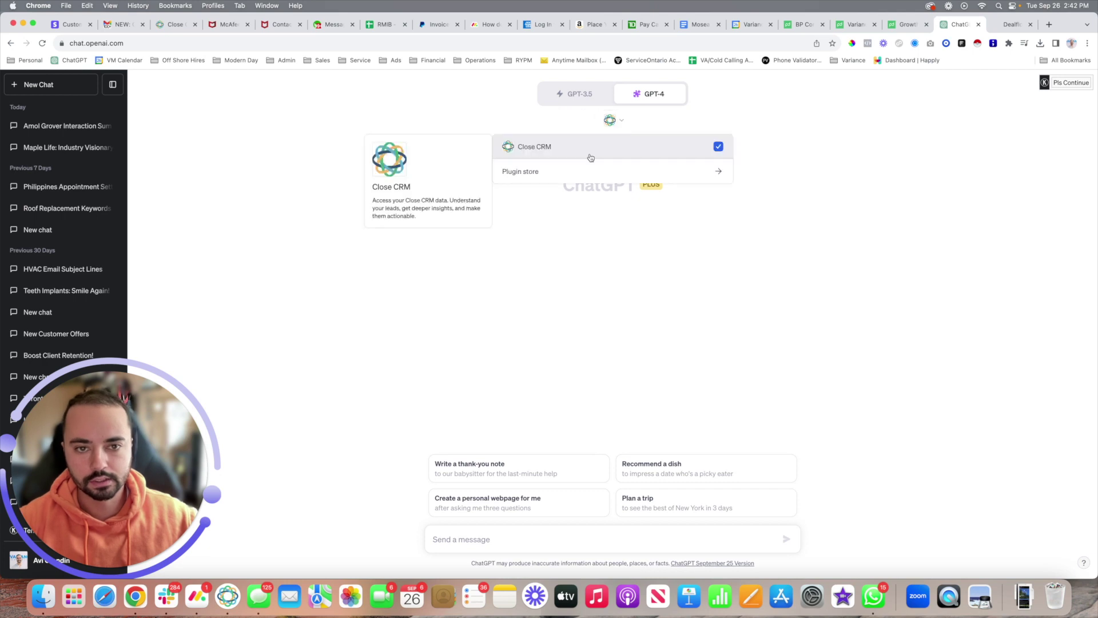
{"action": "left_click", "coordinate": [784, 166]}
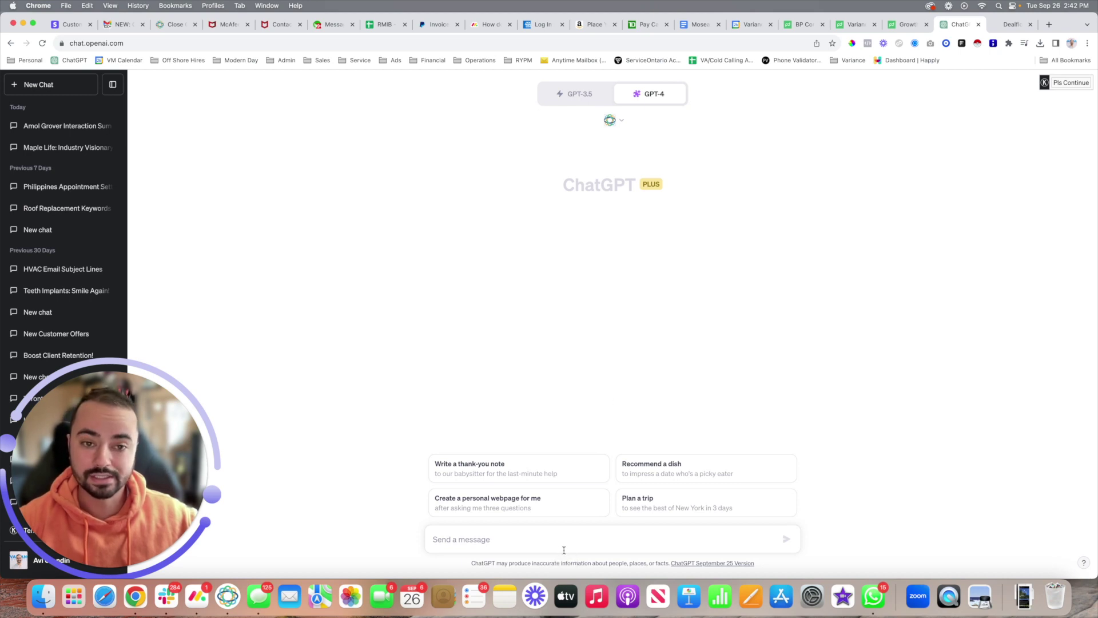
Step: Request all leads with status "Potential" not contacted in over 30 days, then open the full list in Close
{"action": "left_click", "coordinate": [572, 532]}
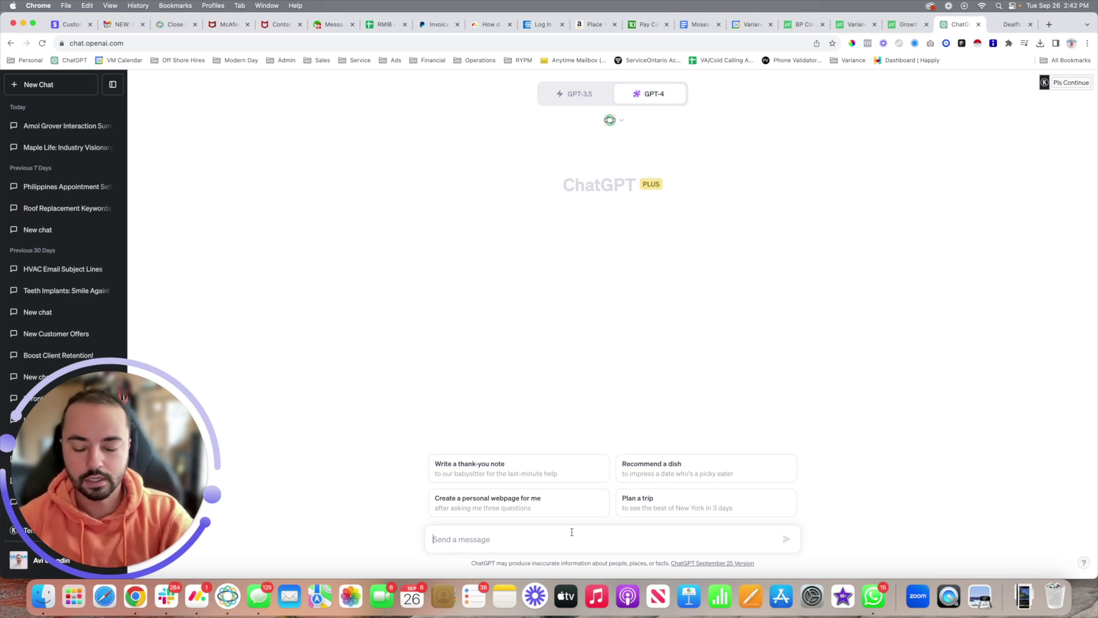
{"action": "type", "text": "build me a li"}
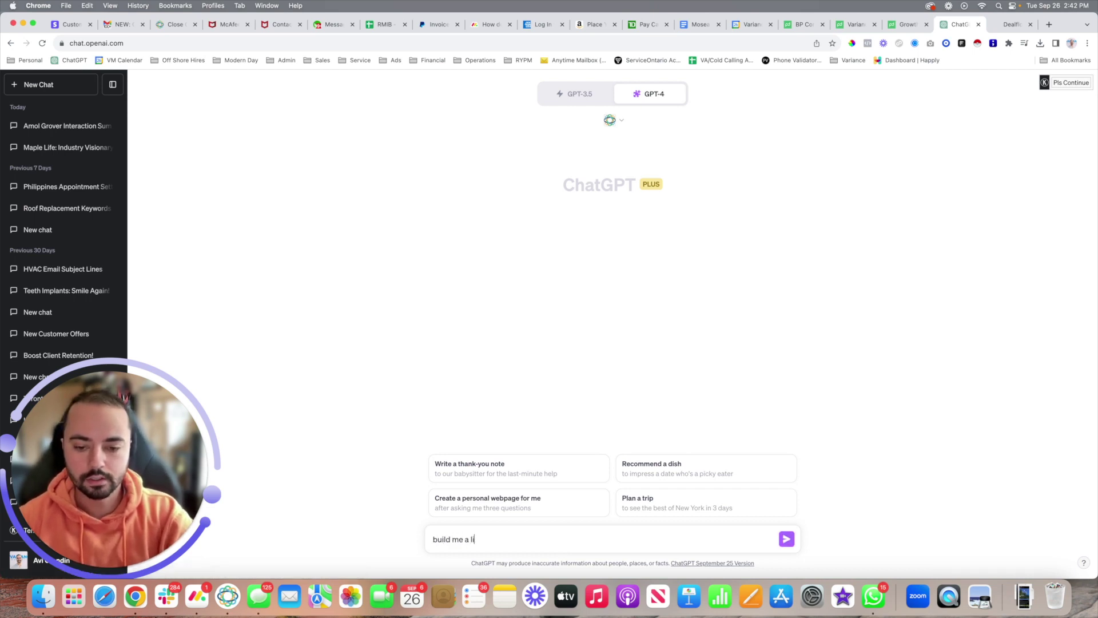
{"action": "type", "text": "st of all the lease"}
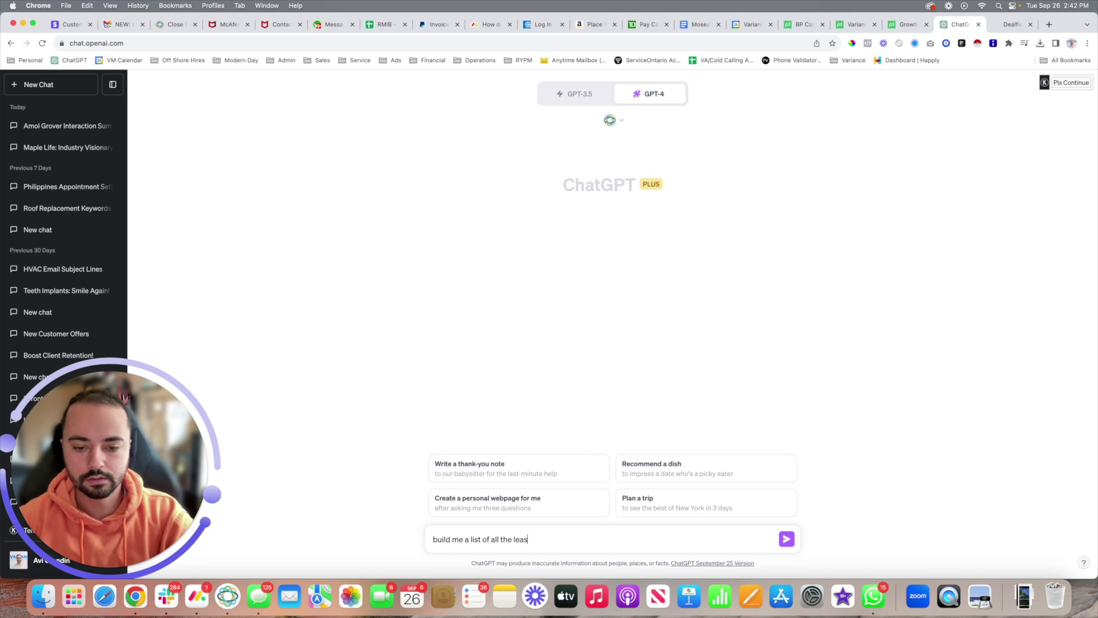
{"action": "key", "text": "BackSpace"}
{"action": "key", "text": "BackSpace"}
{"action": "type", "text": "ds with the st"}
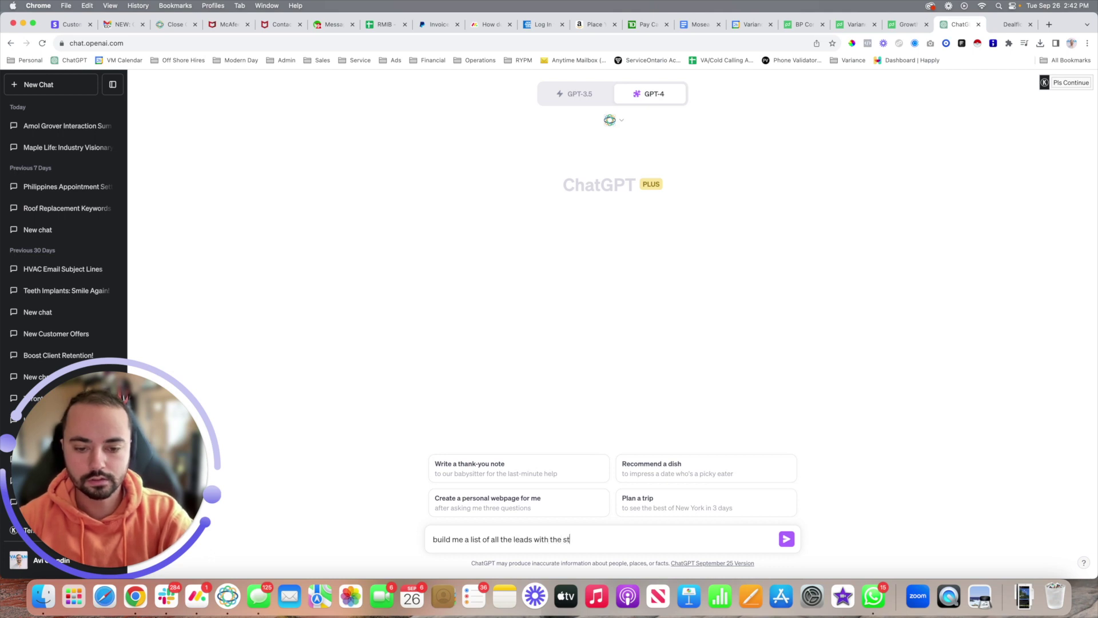
{"action": "type", "text": "atus \"Pte"}
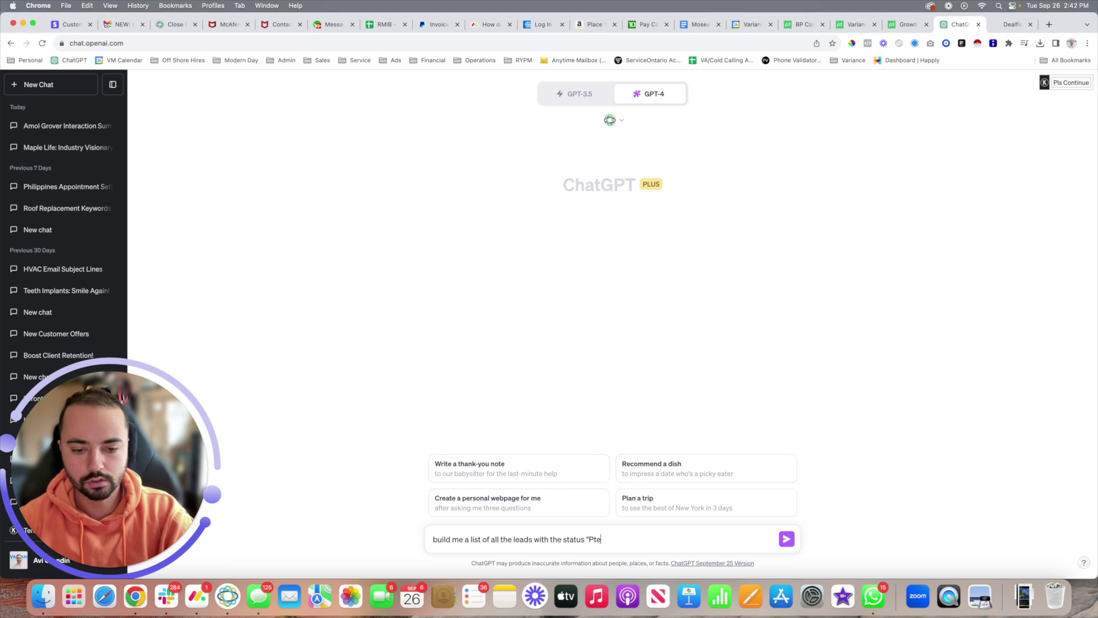
{"action": "key", "text": "BackSpace"}
{"action": "type", "text": "oten"}
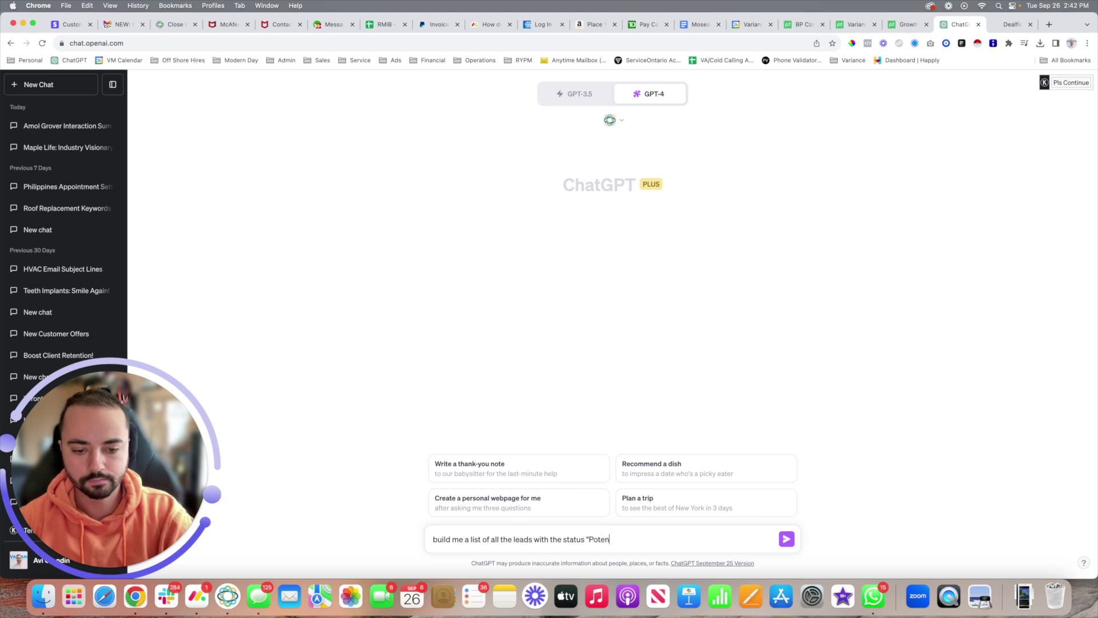
{"action": "type", "text": "tial\""}
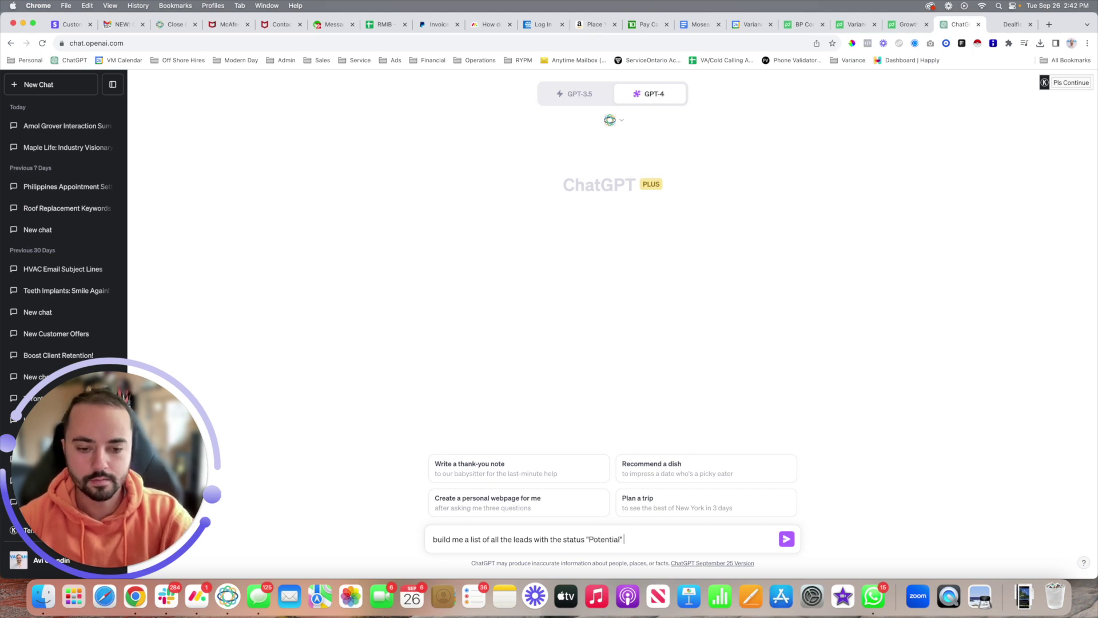
{"action": "type", "text": " that have not "}
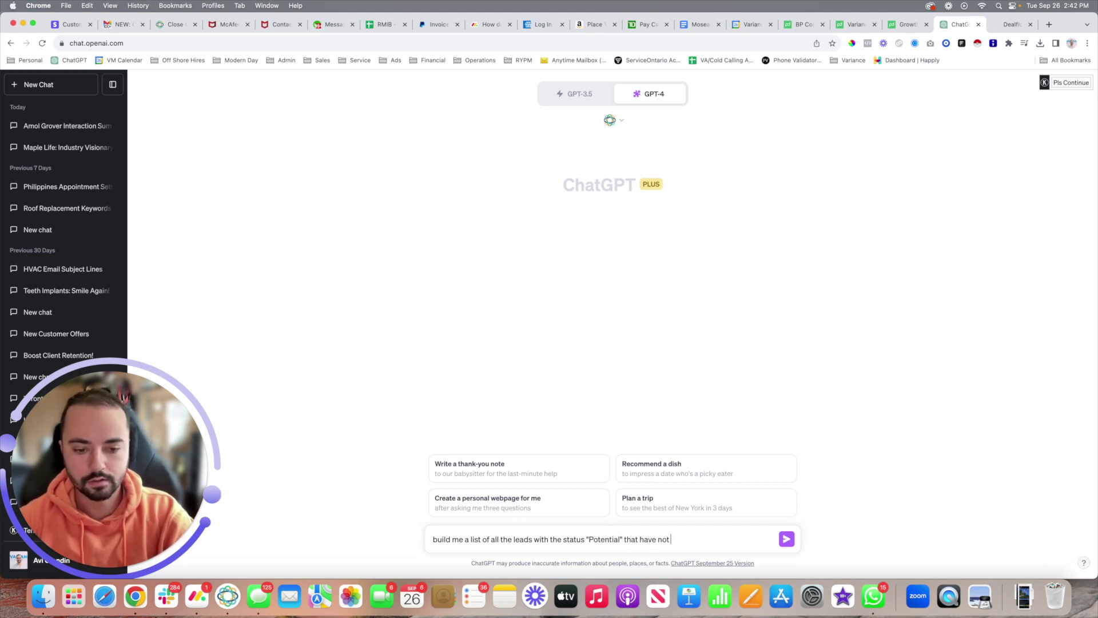
{"action": "type", "text": "been contacte"}
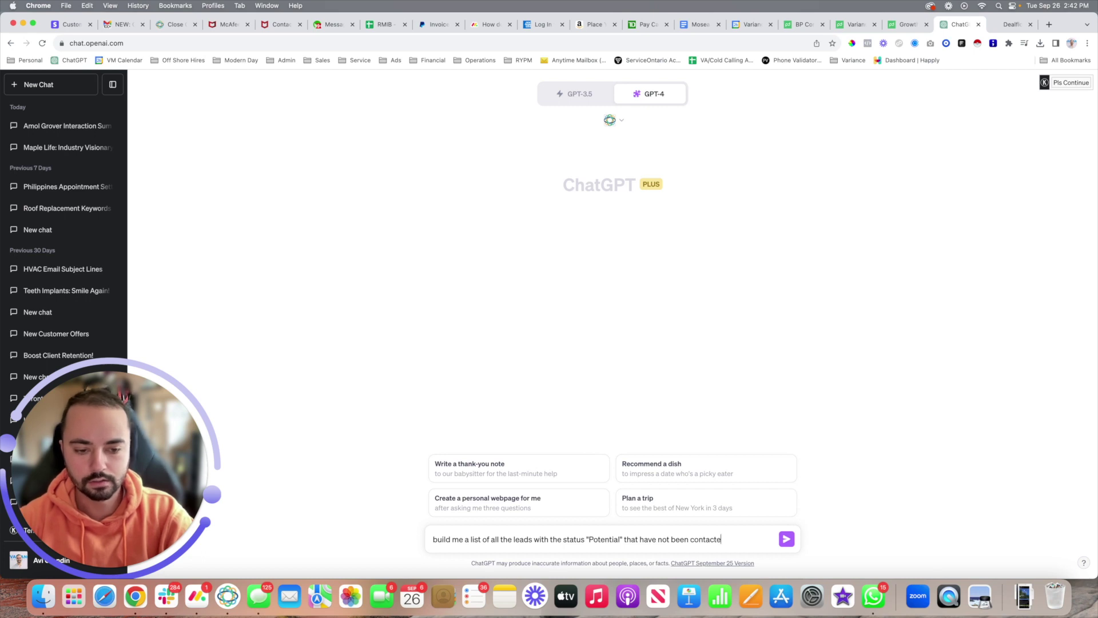
{"action": "type", "text": "d in over 30 days"}
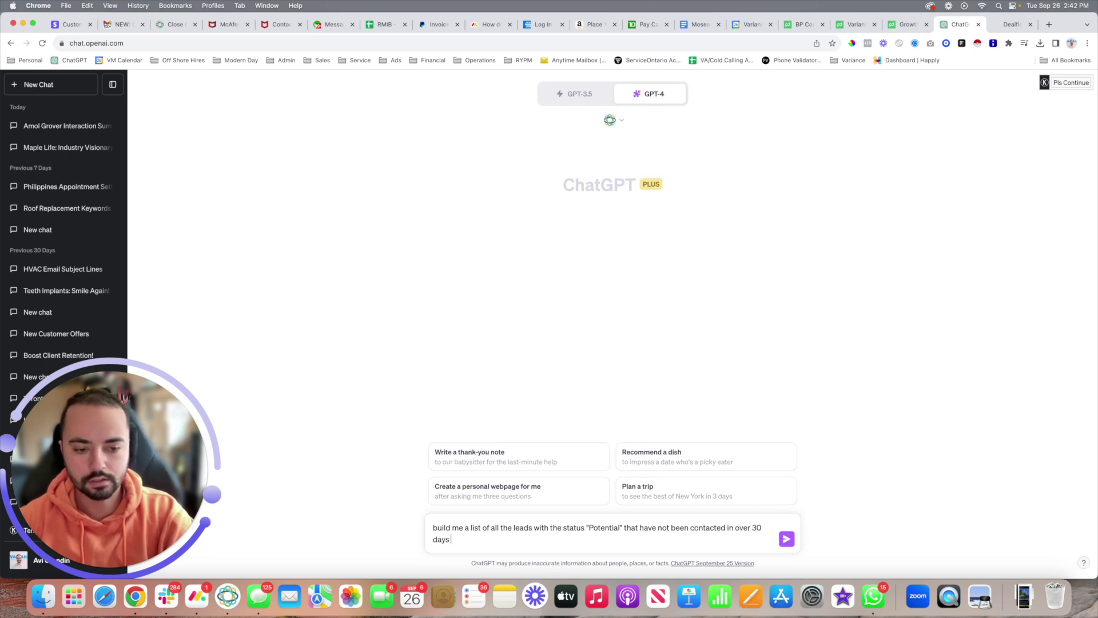
{"action": "key", "text": "Return"}
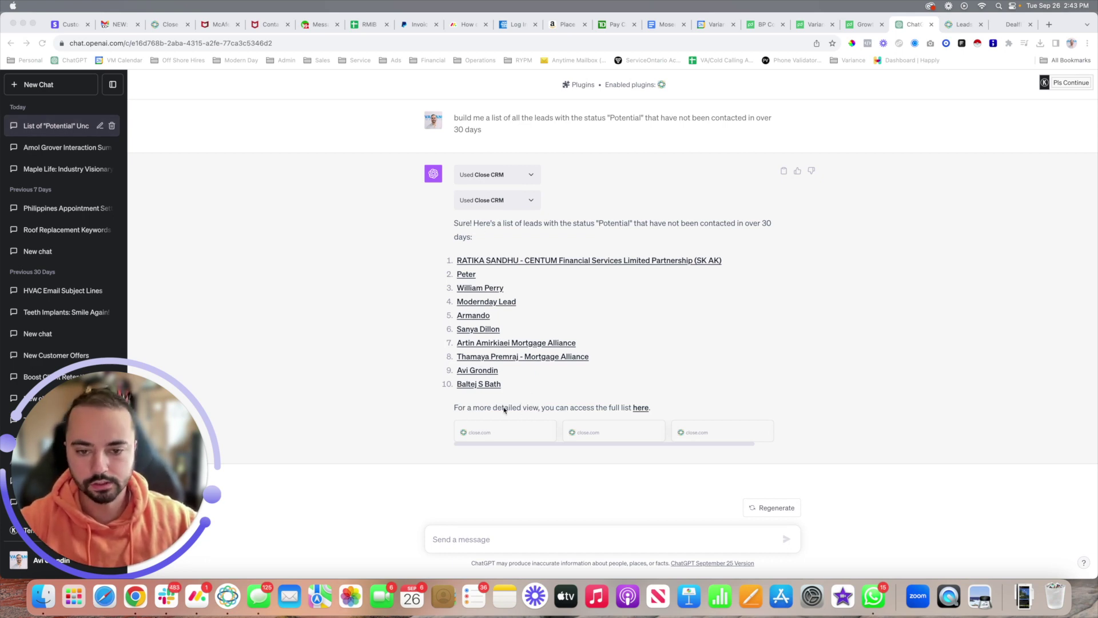
{"action": "left_click", "coordinate": [641, 408]}
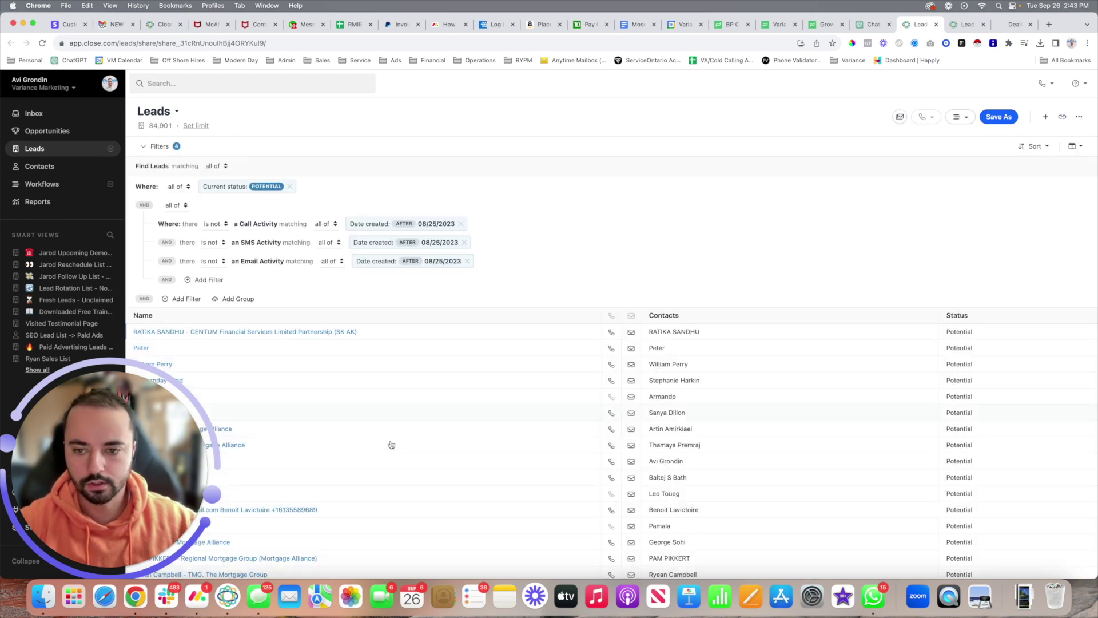
Step: Scroll through the filtered Close leads table, then return to the ChatGPT conversation
{"action": "scroll", "coordinate": [479, 449], "scroll_direction": "down", "scroll_amount": 3}
{"action": "scroll", "coordinate": [486, 435], "scroll_direction": "down", "scroll_amount": 10}
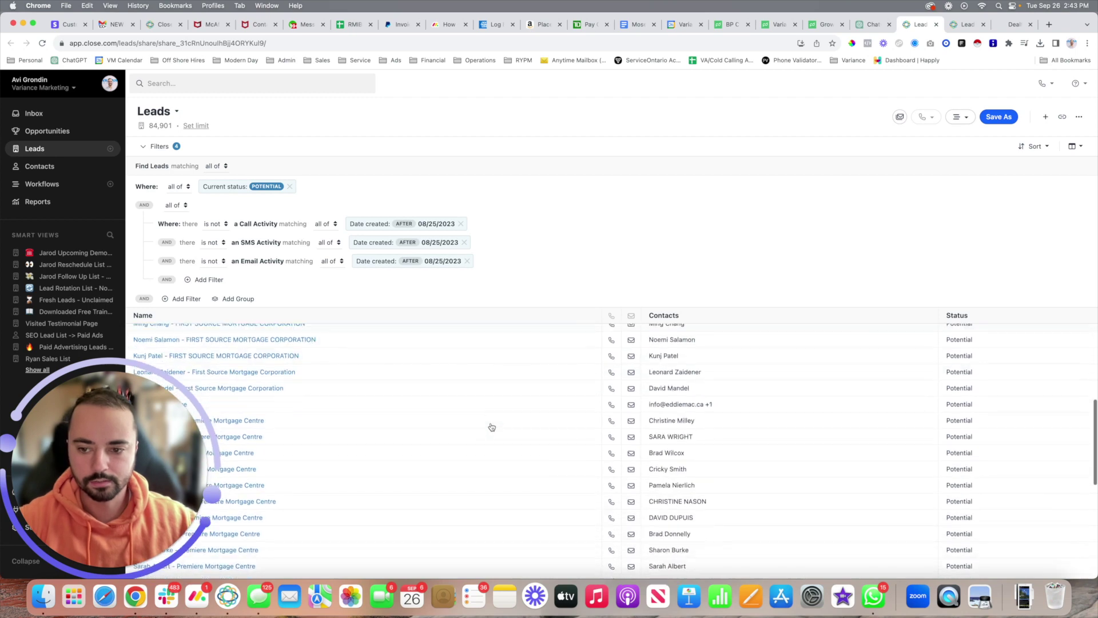
{"action": "scroll", "coordinate": [492, 423], "scroll_direction": "up", "scroll_amount": 15}
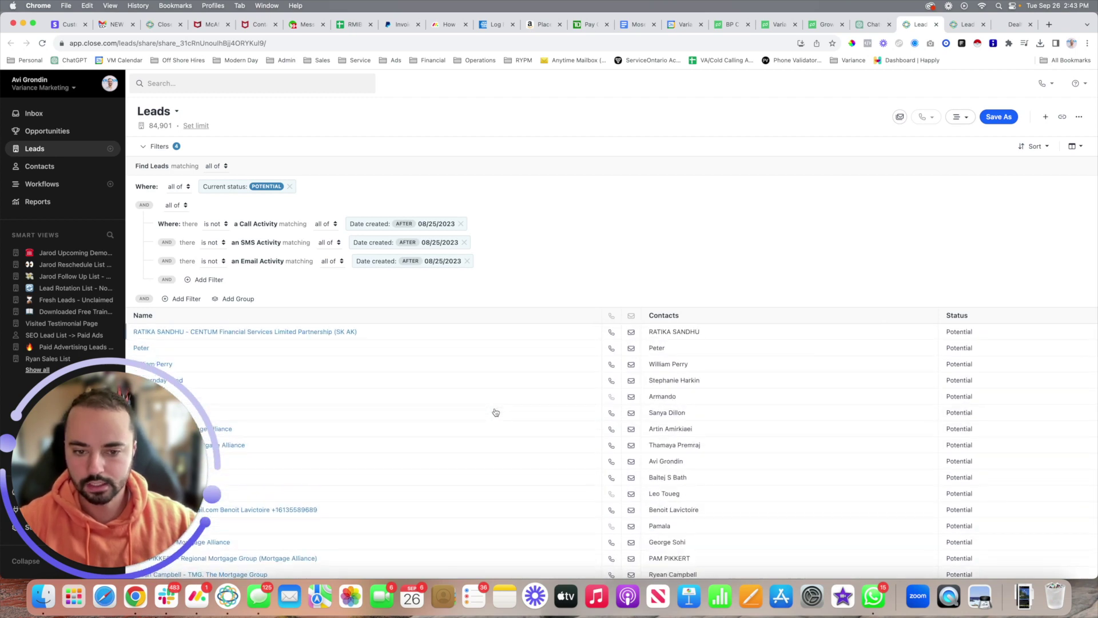
{"action": "left_click", "coordinate": [871, 27]}
{"action": "left_click", "coordinate": [524, 543]}
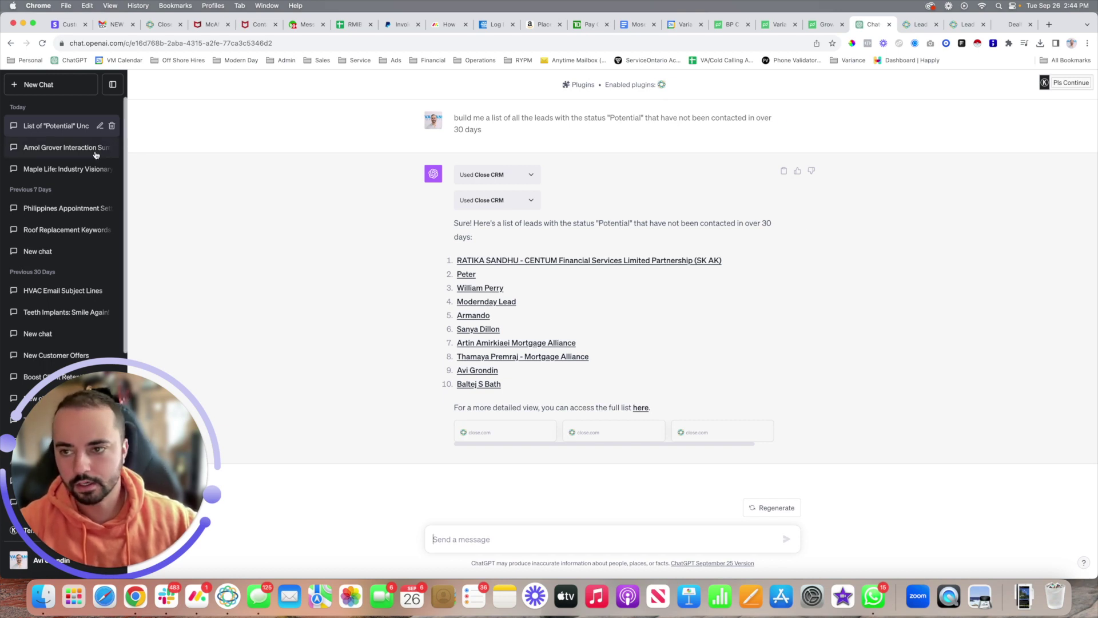
Step: Reopen the earlier interaction-summary chat and highlight the original prompt
{"action": "left_click", "coordinate": [43, 147]}
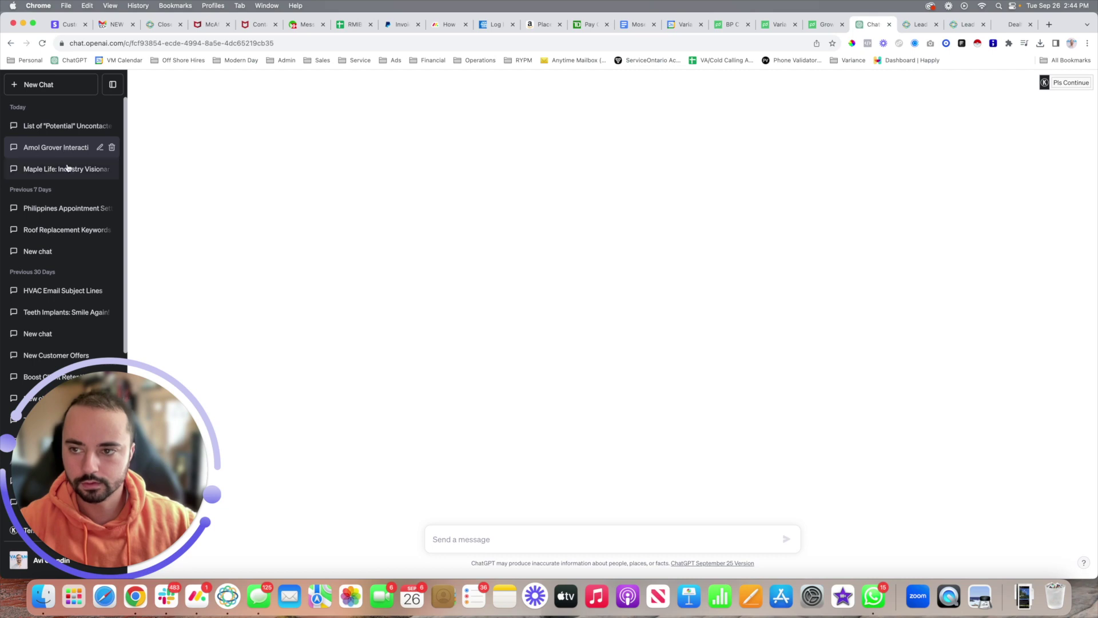
{"action": "left_click", "coordinate": [57, 147]}
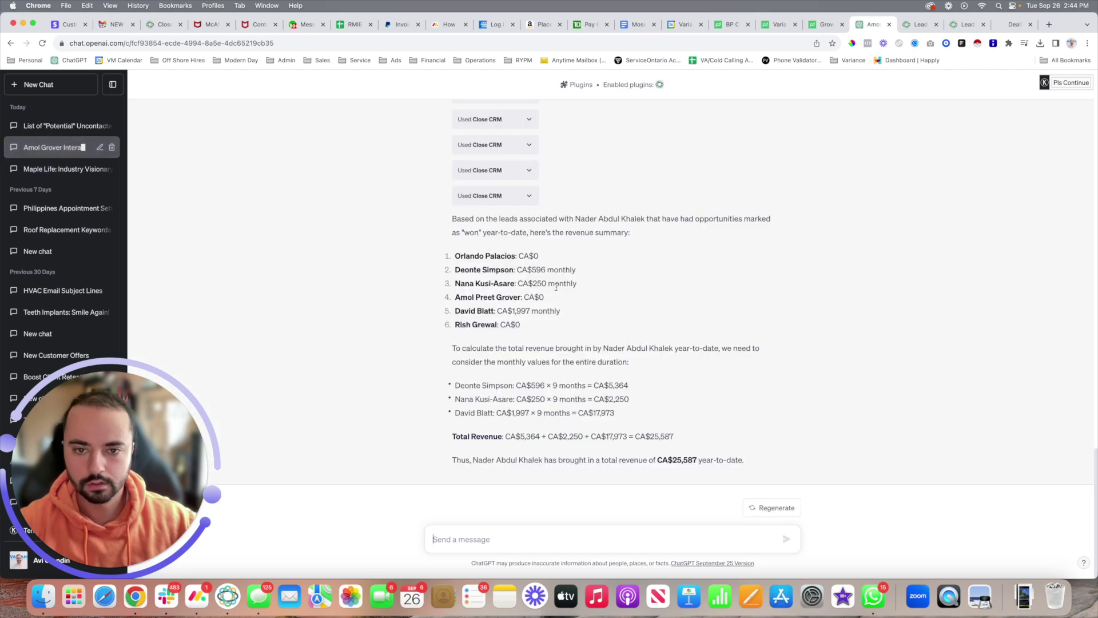
{"action": "scroll", "coordinate": [556, 287], "scroll_direction": "up", "scroll_amount": 15}
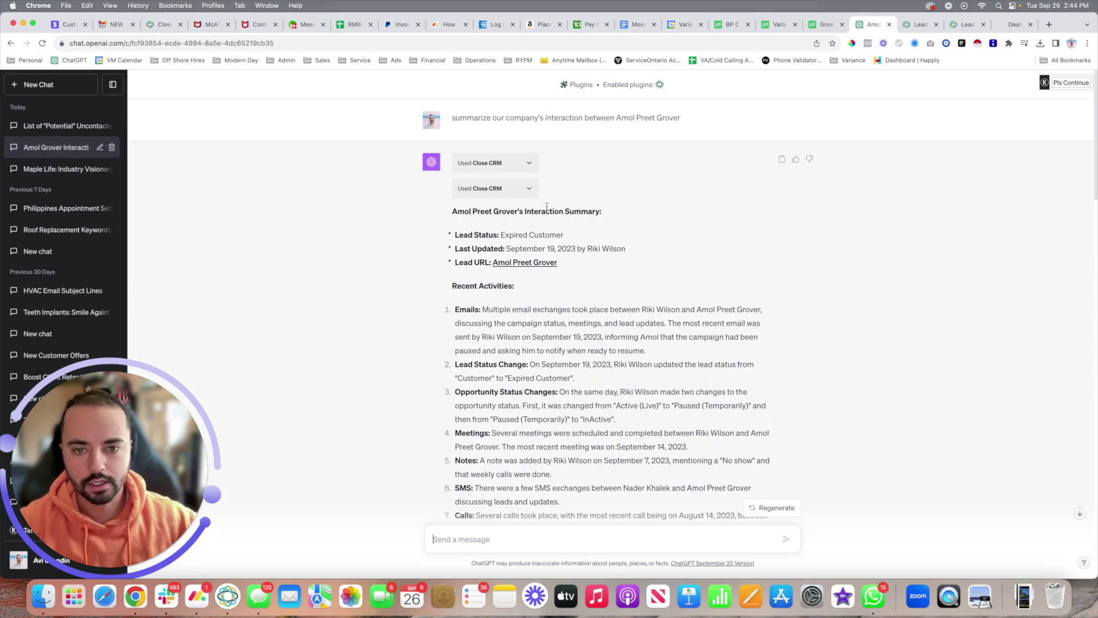
{"action": "left_click_drag", "start_coordinate": [453, 211], "coordinate": [534, 219]}
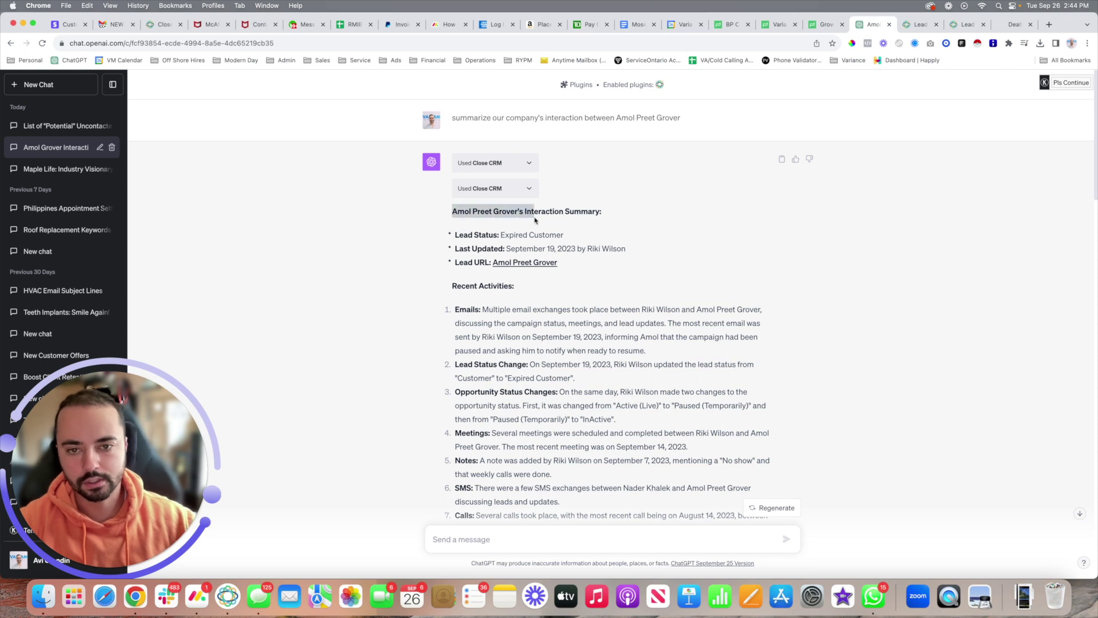
{"action": "left_click", "coordinate": [470, 120]}
{"action": "left_click_drag", "start_coordinate": [459, 117], "coordinate": [684, 118]}
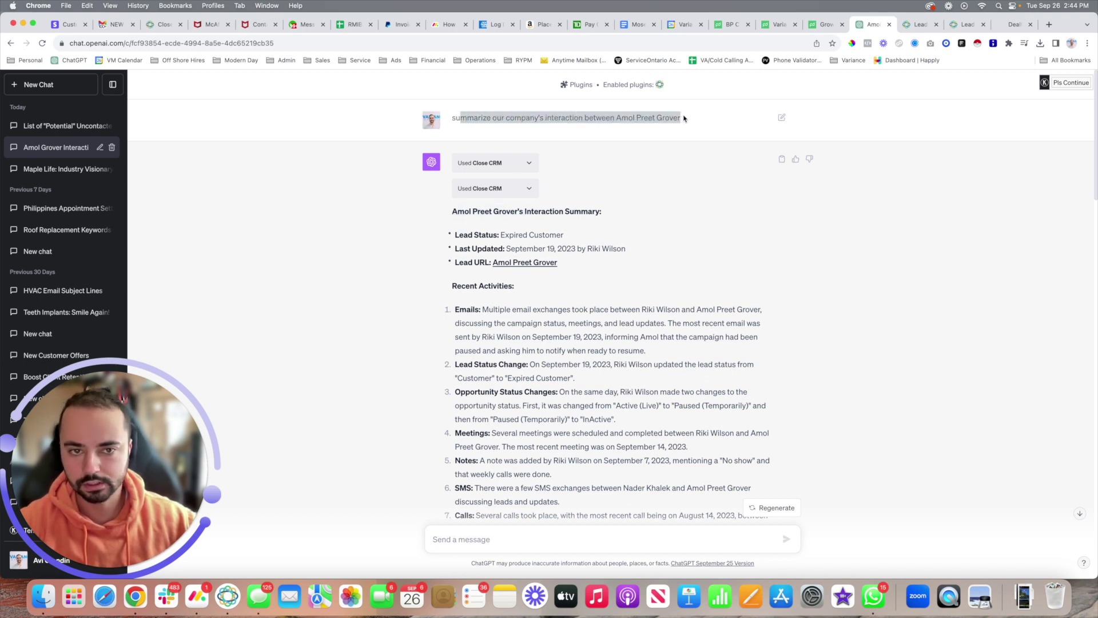
Step: Highlight the lead status line and the emails, status-change and meetings activity items
{"action": "scroll", "coordinate": [629, 166], "scroll_direction": "down", "scroll_amount": 2}
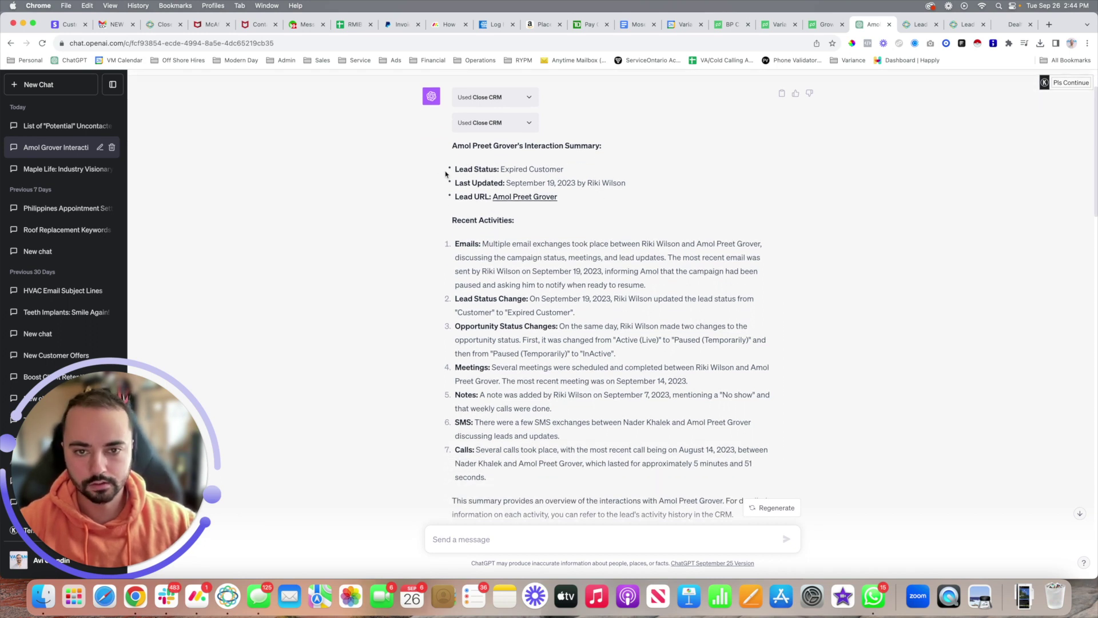
{"action": "left_click_drag", "start_coordinate": [450, 170], "coordinate": [556, 171]}
{"action": "left_click", "coordinate": [495, 183]}
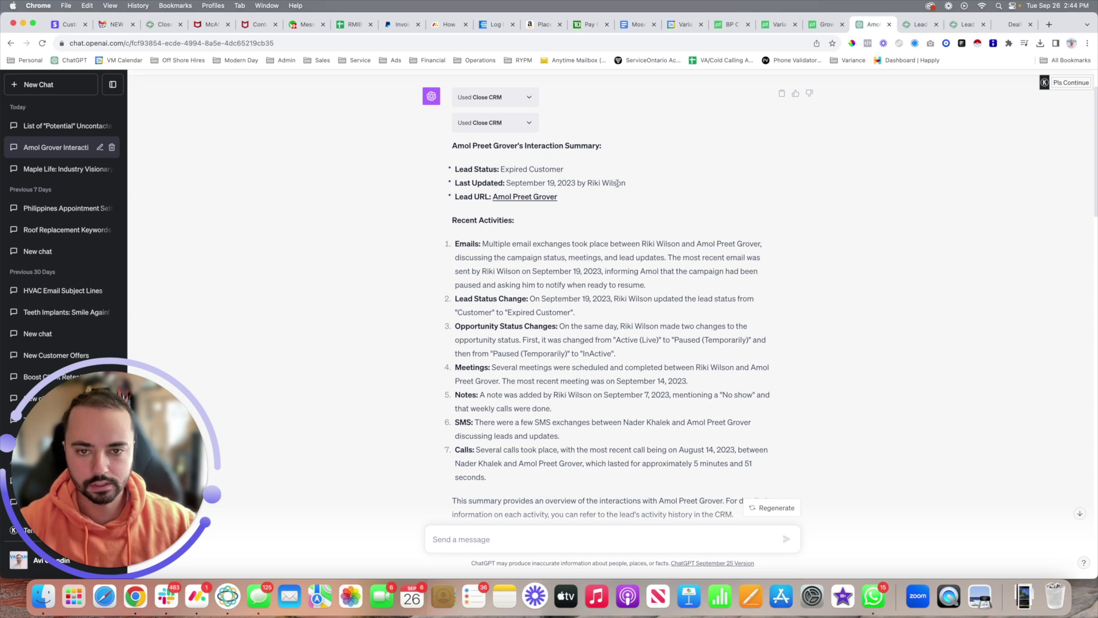
{"action": "scroll", "coordinate": [515, 172], "scroll_direction": "down", "scroll_amount": 4}
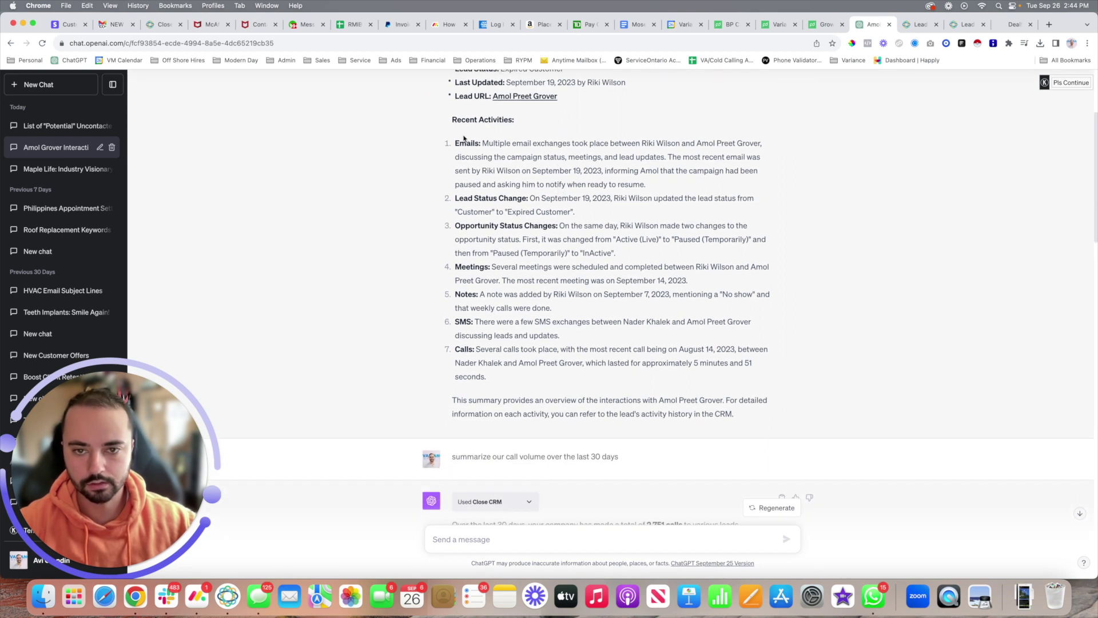
{"action": "left_click_drag", "start_coordinate": [464, 138], "coordinate": [676, 198]}
{"action": "left_click_drag", "start_coordinate": [474, 198], "coordinate": [574, 213]}
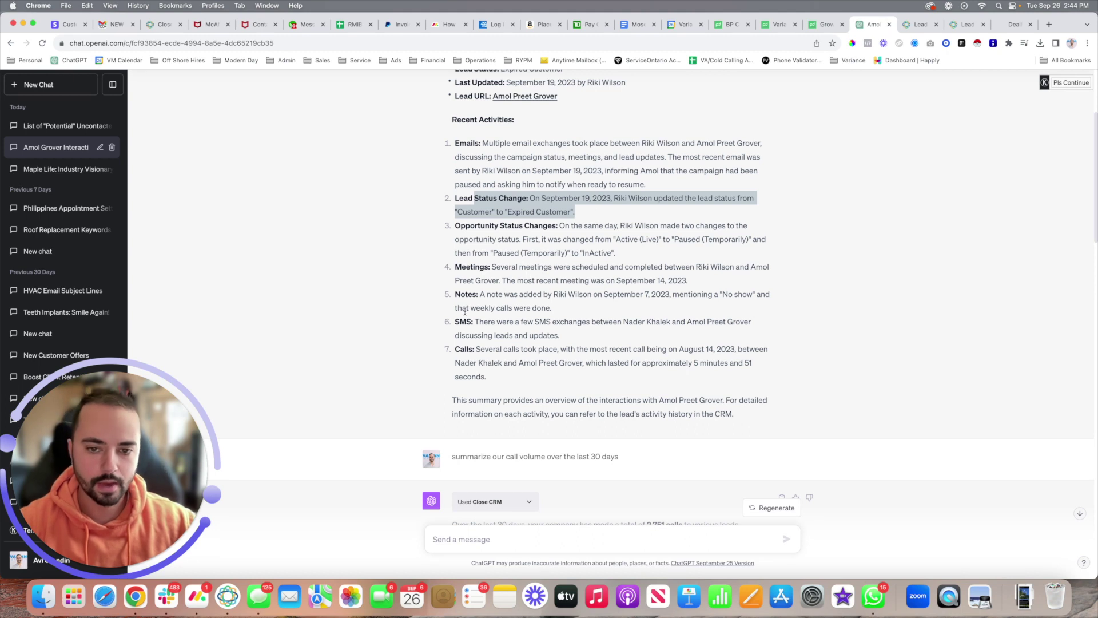
{"action": "left_click_drag", "start_coordinate": [455, 268], "coordinate": [689, 282]}
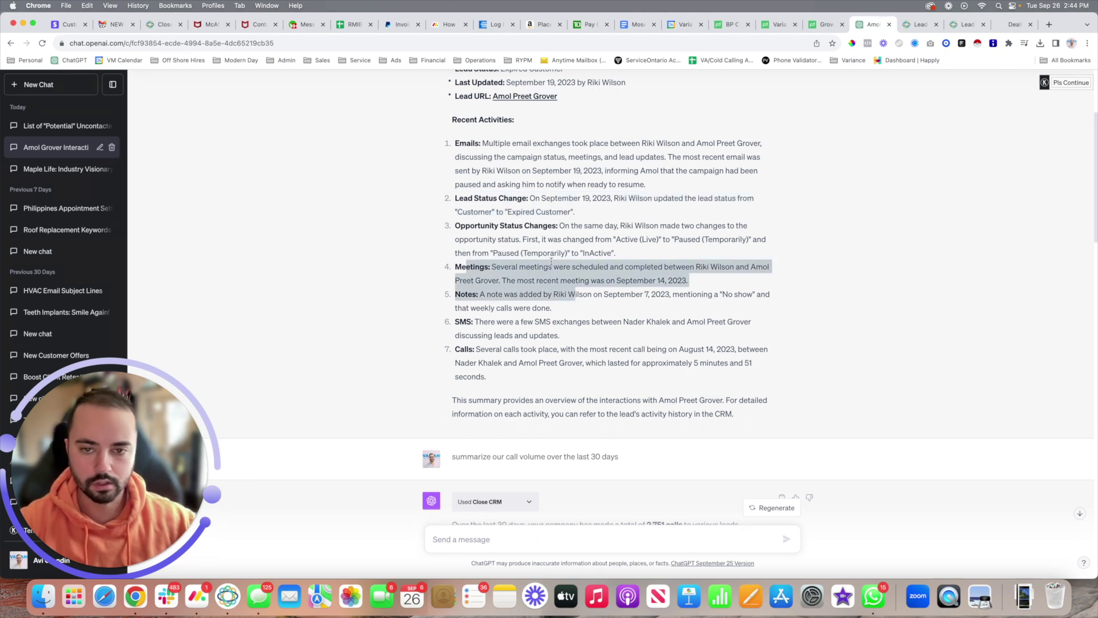
{"action": "left_click", "coordinate": [552, 251]}
{"action": "scroll", "coordinate": [552, 252], "scroll_direction": "up", "scroll_amount": 2}
{"action": "scroll", "coordinate": [552, 251], "scroll_direction": "up", "scroll_amount": 1}
{"action": "scroll", "coordinate": [572, 286], "scroll_direction": "down", "scroll_amount": 2}
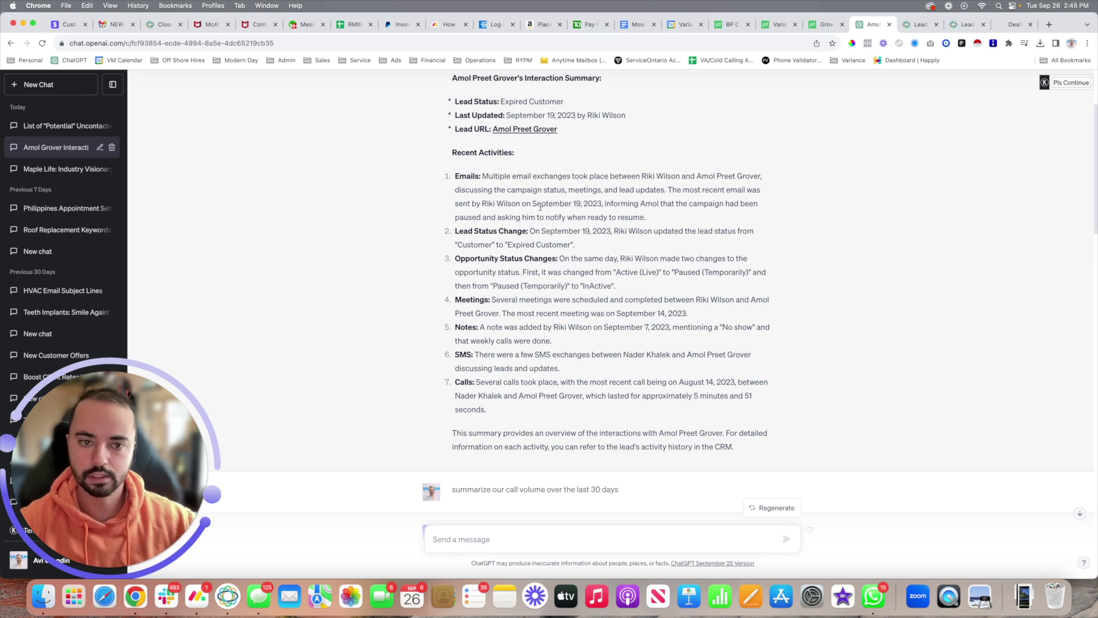
{"action": "scroll", "coordinate": [540, 209], "scroll_direction": "down", "scroll_amount": 4}
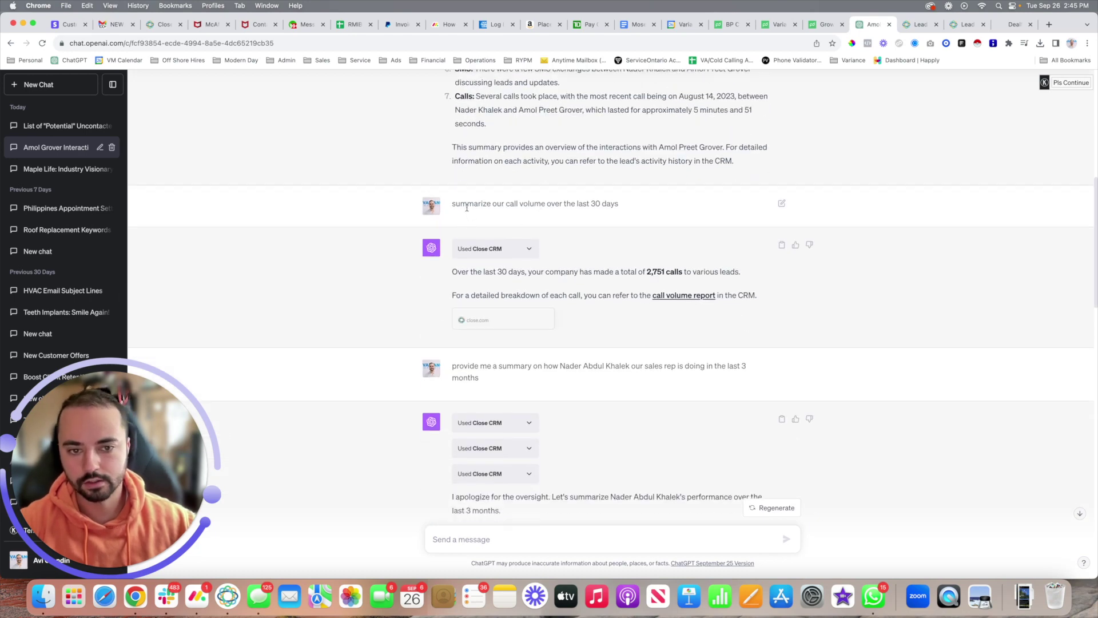
{"action": "left_click_drag", "start_coordinate": [456, 204], "coordinate": [628, 208]}
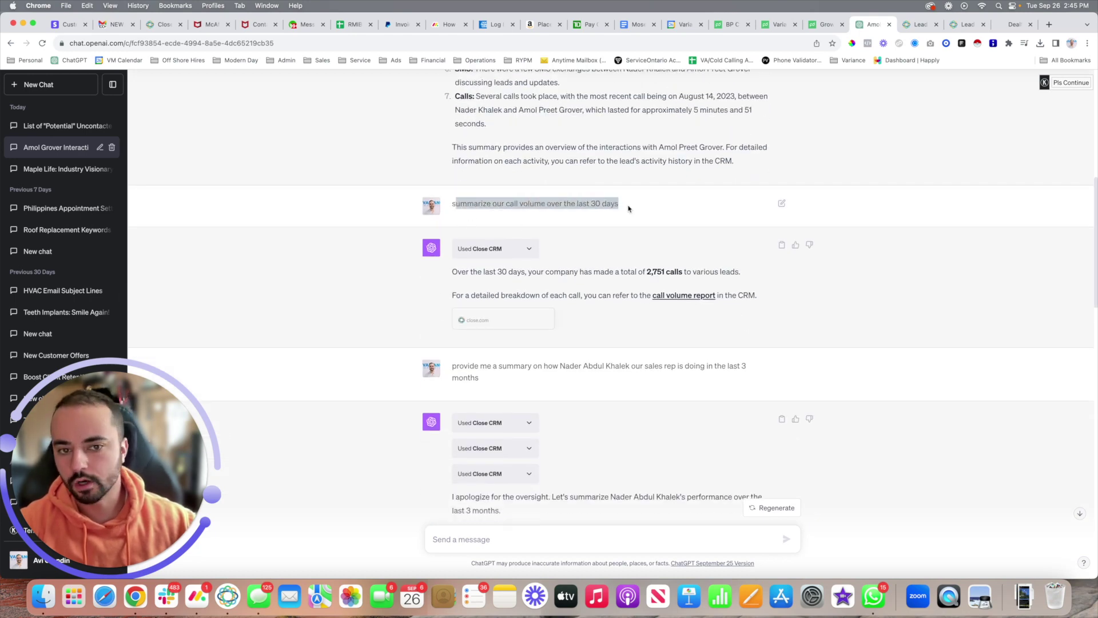
{"action": "left_click", "coordinate": [629, 208]}
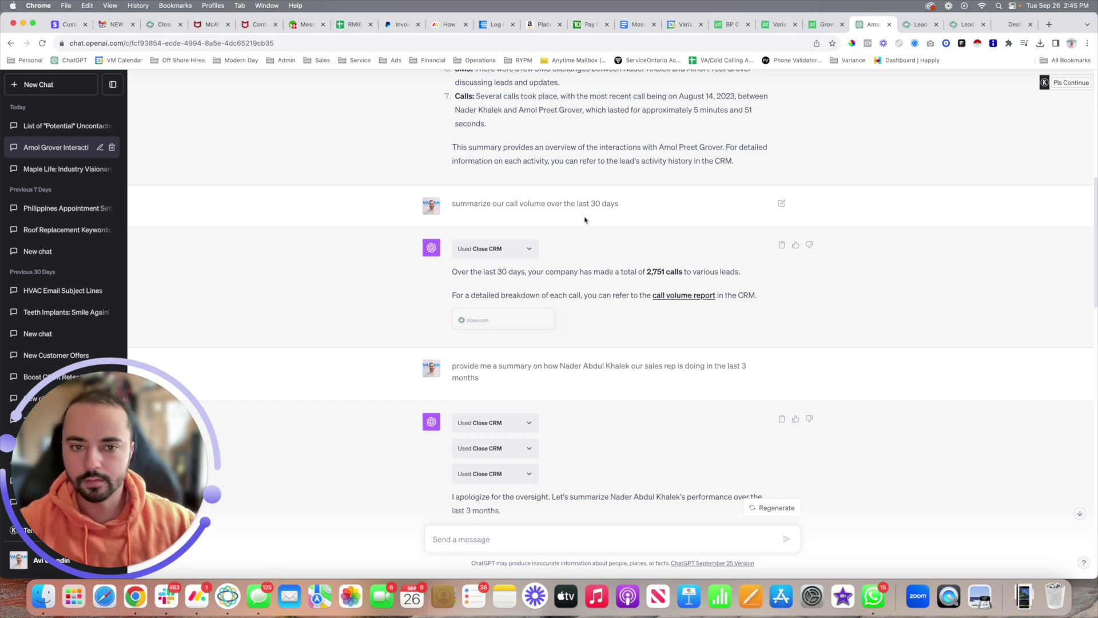
{"action": "scroll", "coordinate": [584, 220], "scroll_direction": "down", "scroll_amount": 2}
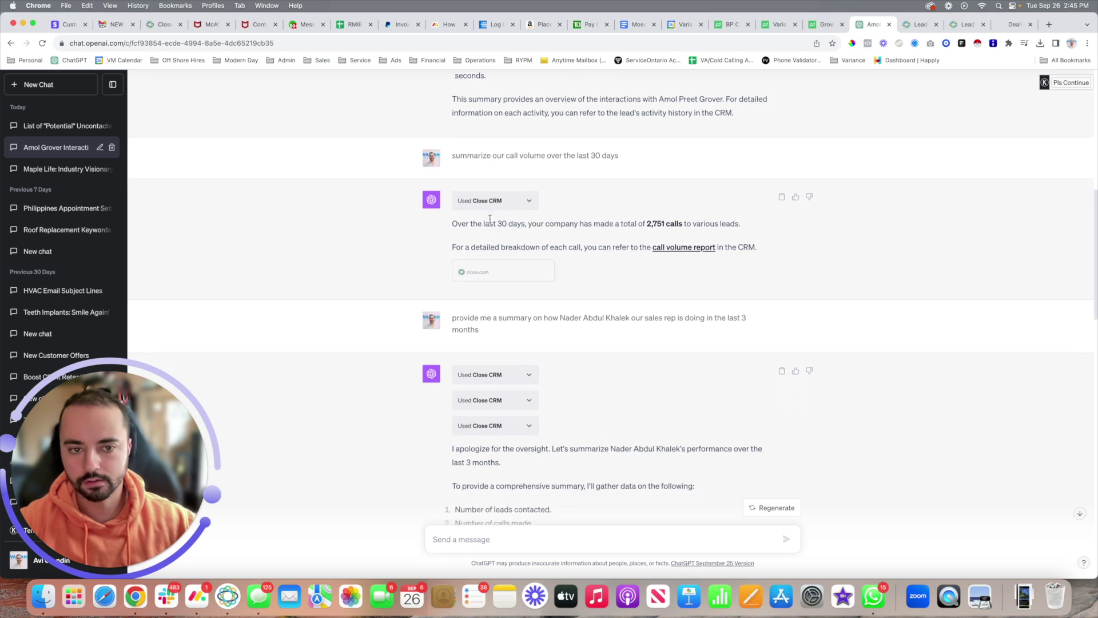
{"action": "left_click_drag", "start_coordinate": [488, 222], "coordinate": [701, 220]}
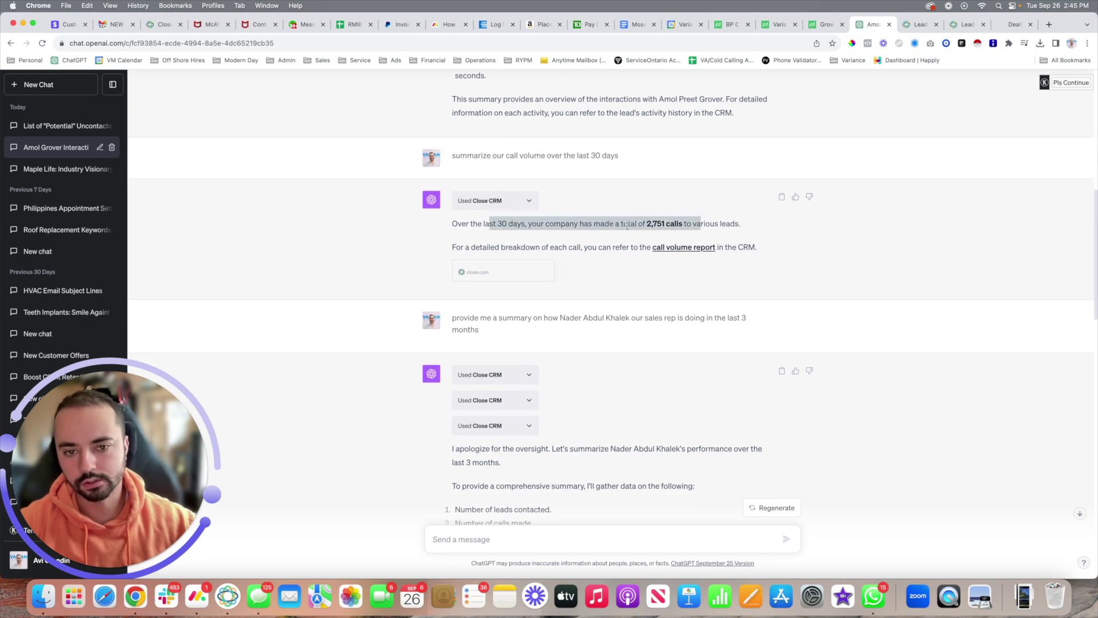
{"action": "left_click", "coordinate": [684, 224]}
{"action": "scroll", "coordinate": [619, 256], "scroll_direction": "down", "scroll_amount": 4}
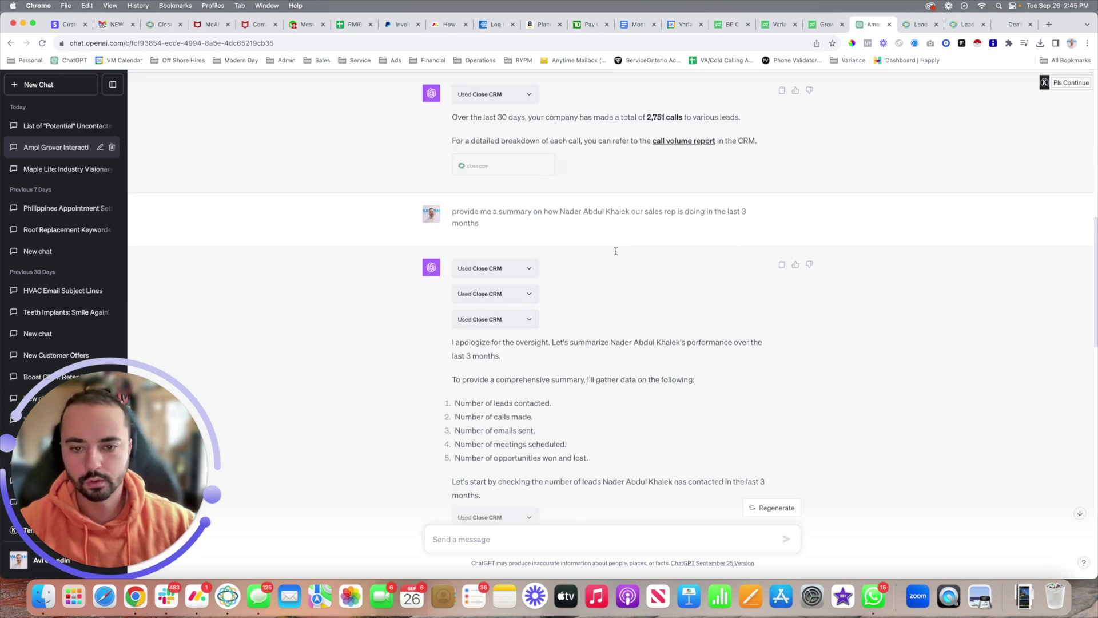
{"action": "scroll", "coordinate": [610, 244], "scroll_direction": "down", "scroll_amount": 2}
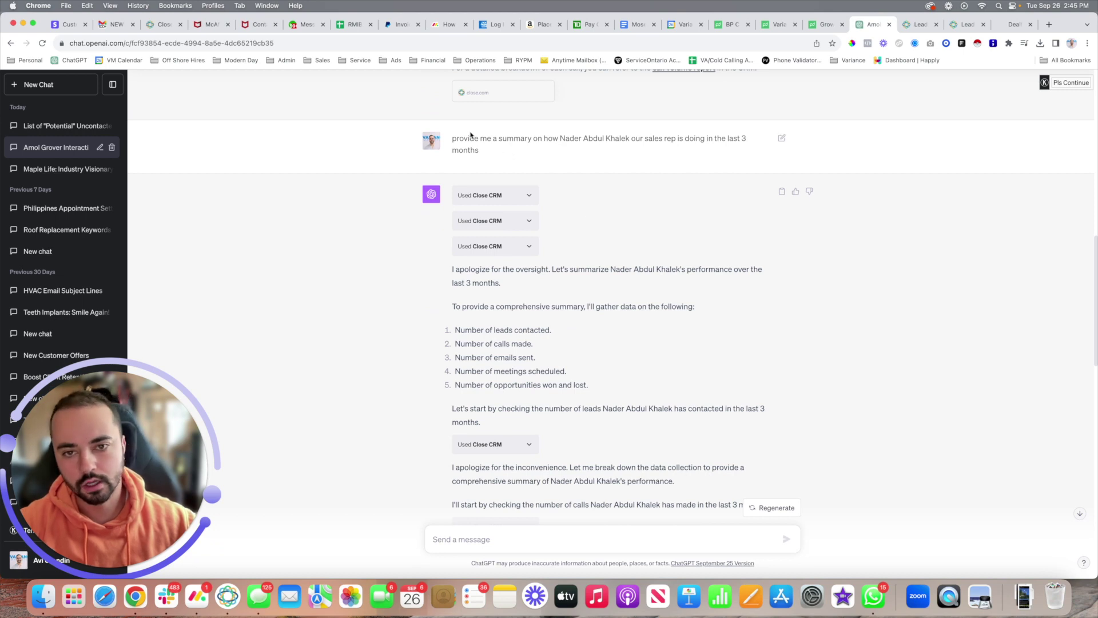
{"action": "left_click_drag", "start_coordinate": [464, 139], "coordinate": [623, 138]}
{"action": "triple_click", "coordinate": [622, 139]}
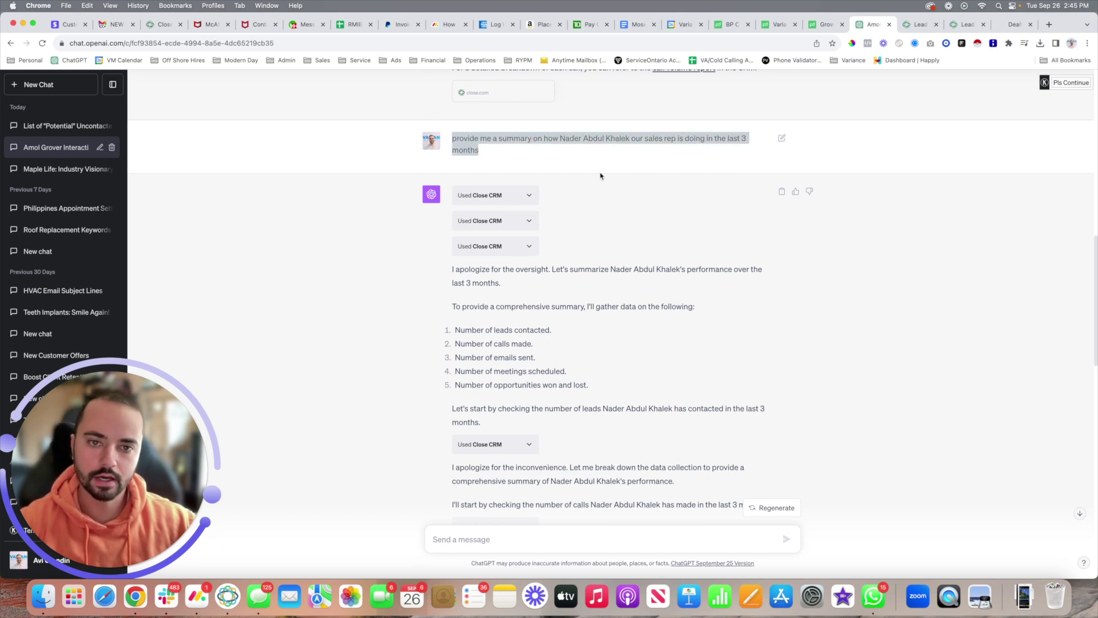
{"action": "left_click", "coordinate": [611, 158]}
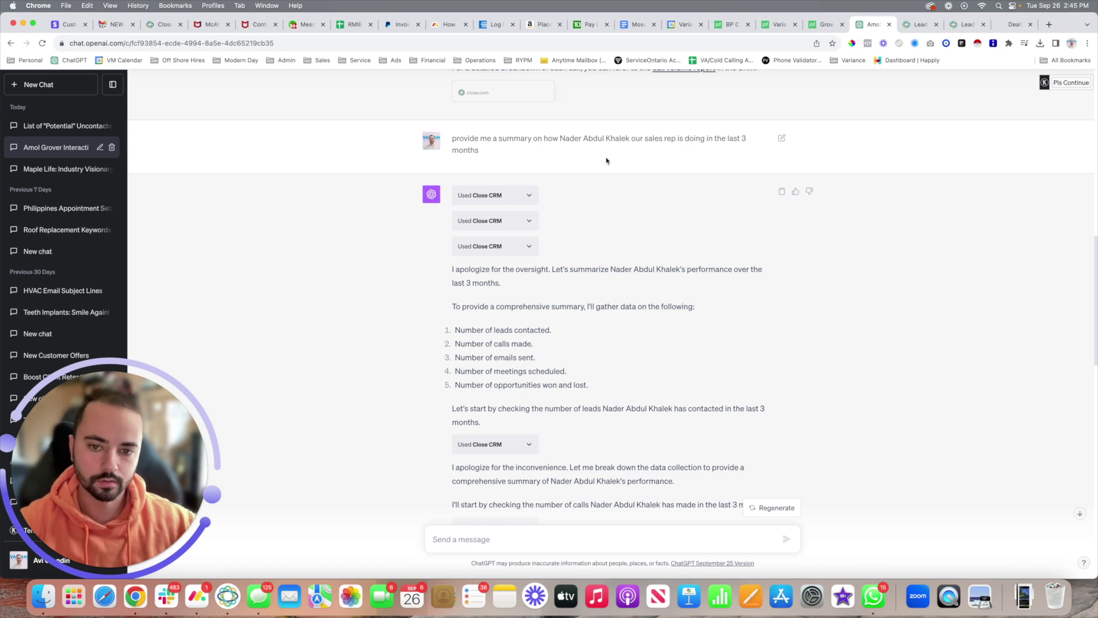
{"action": "scroll", "coordinate": [607, 160], "scroll_direction": "down", "scroll_amount": 8}
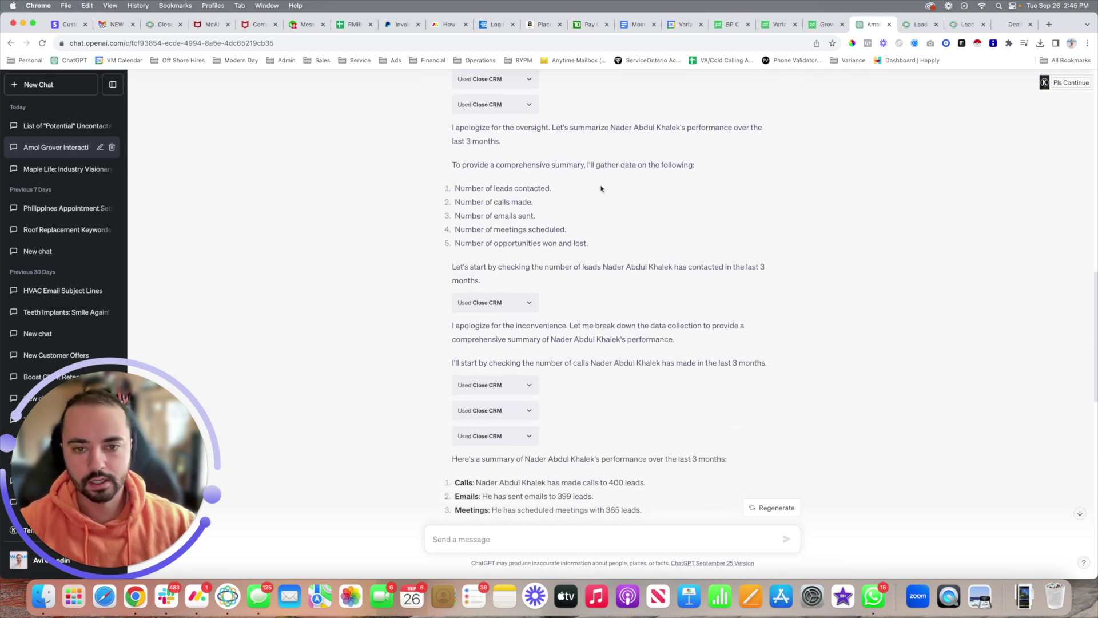
{"action": "scroll", "coordinate": [602, 189], "scroll_direction": "down", "scroll_amount": 6}
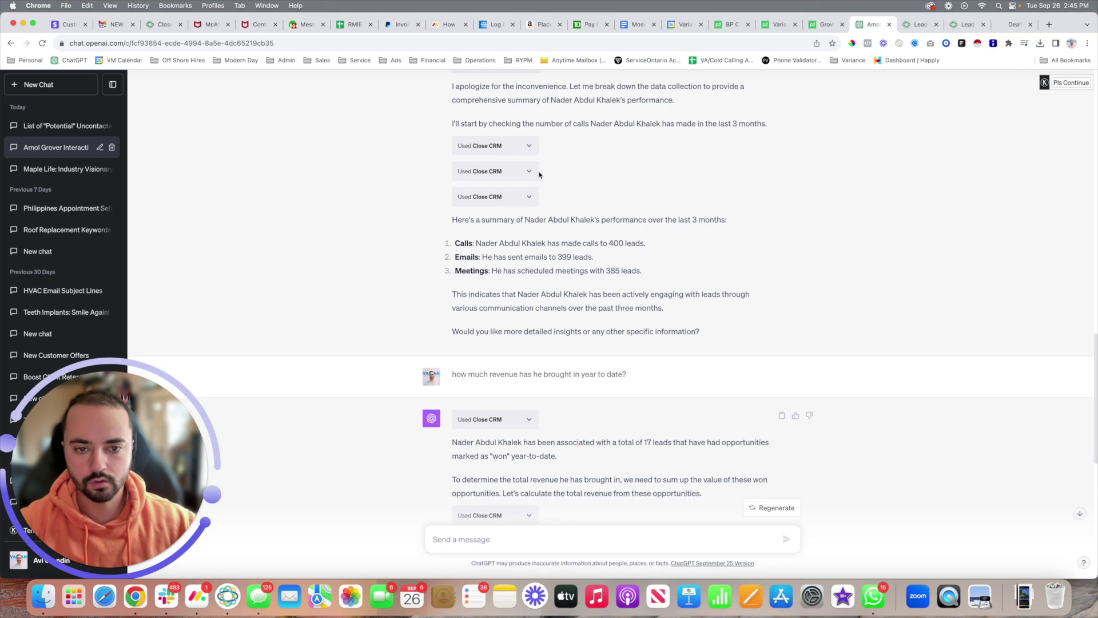
{"action": "left_click_drag", "start_coordinate": [489, 245], "coordinate": [744, 251]}
{"action": "left_click", "coordinate": [663, 246]}
{"action": "double_click", "coordinate": [591, 243]}
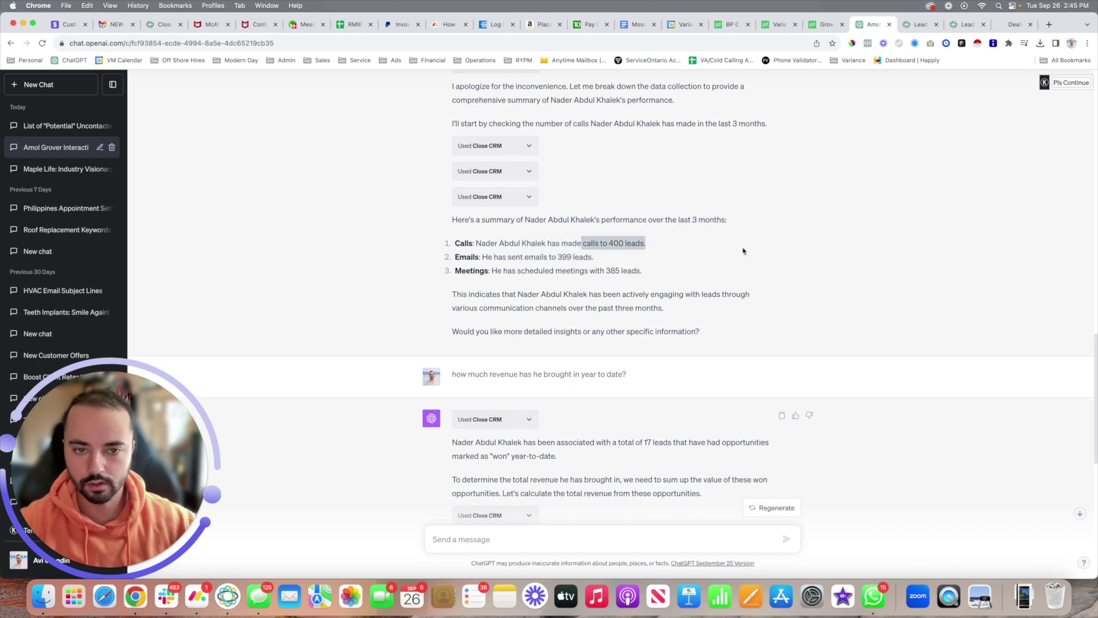
{"action": "left_click", "coordinate": [649, 256]}
{"action": "left_click_drag", "start_coordinate": [493, 258], "coordinate": [663, 261]}
{"action": "left_click", "coordinate": [663, 261]}
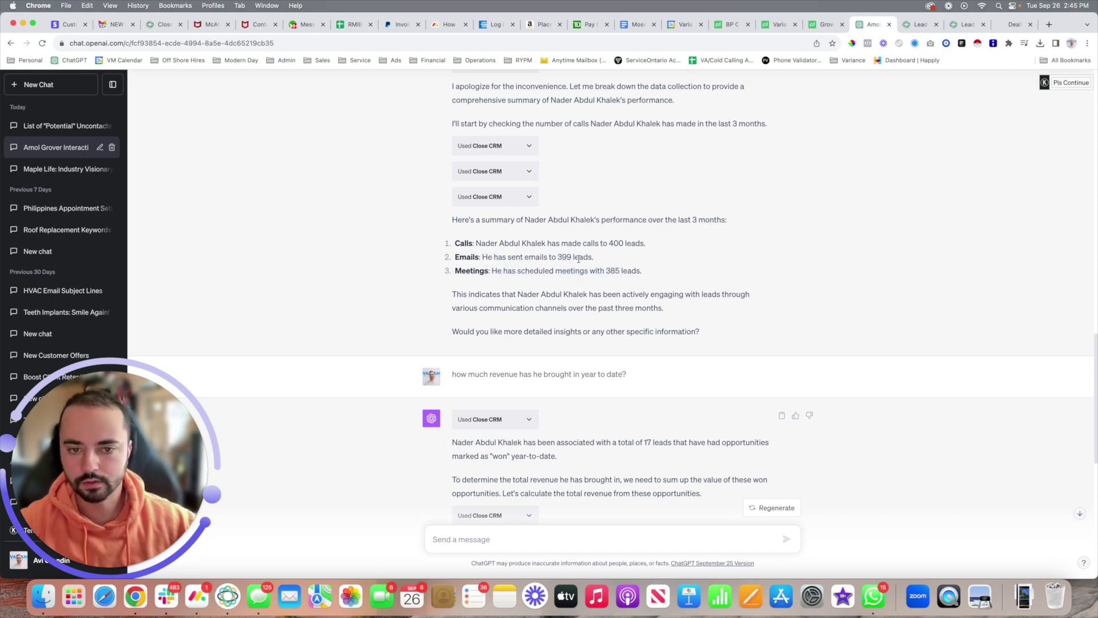
{"action": "left_click_drag", "start_coordinate": [524, 272], "coordinate": [669, 281]}
{"action": "left_click", "coordinate": [668, 280]}
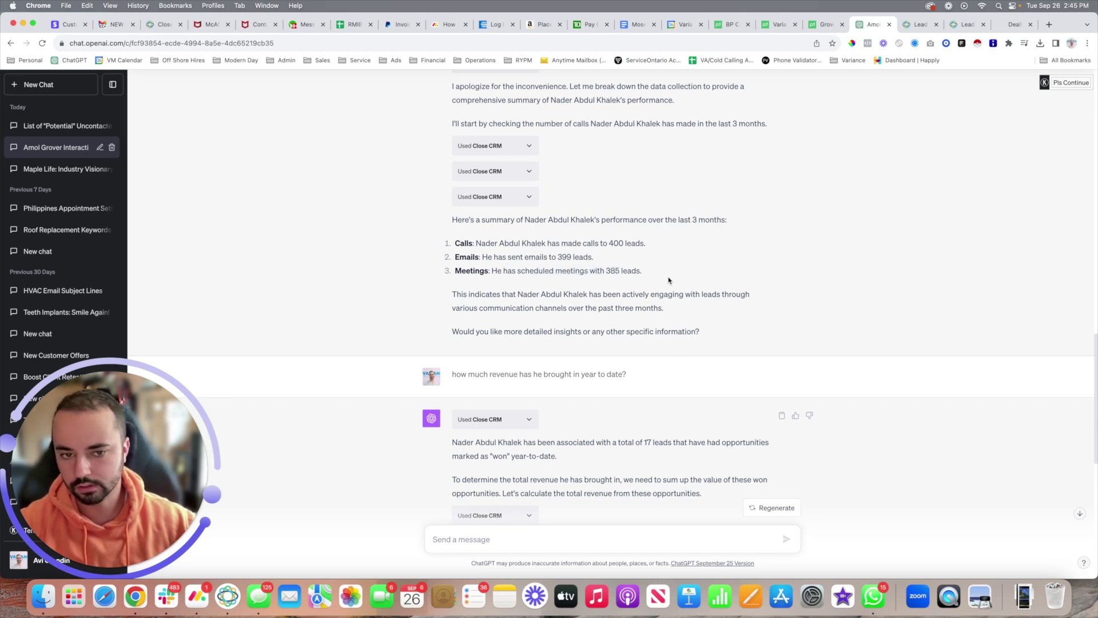
{"action": "scroll", "coordinate": [665, 261], "scroll_direction": "down", "scroll_amount": 5}
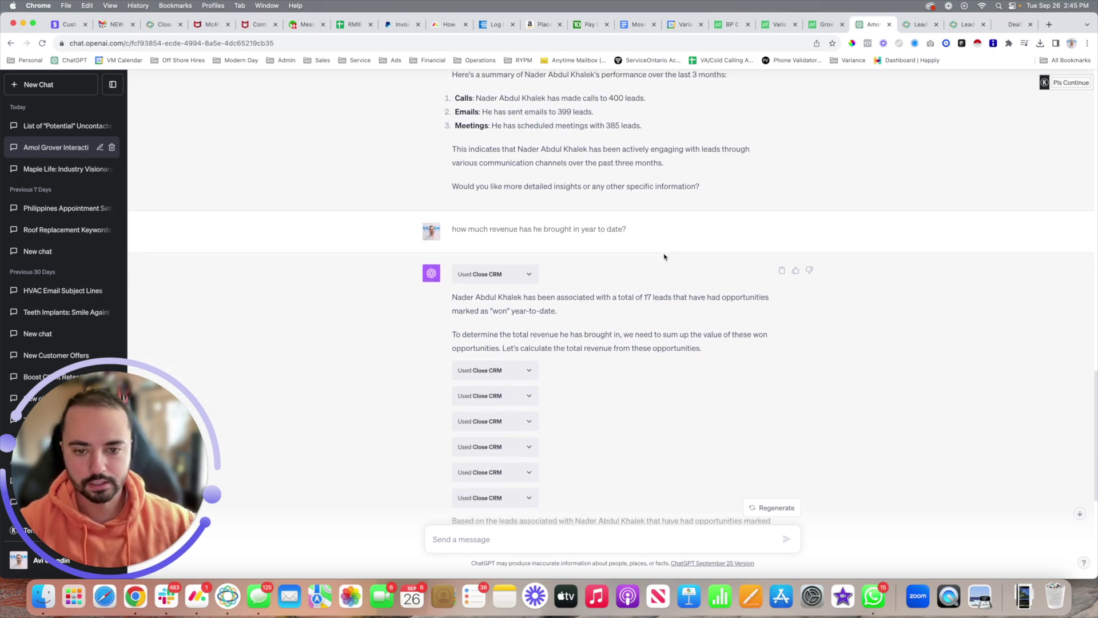
Step: Highlight the year-to-date revenue question and the CA$25,587 total in the answer
{"action": "left_click_drag", "start_coordinate": [455, 125], "coordinate": [629, 128]}
{"action": "double_click", "coordinate": [593, 125]}
{"action": "triple_click", "coordinate": [593, 125]}
{"action": "scroll", "coordinate": [610, 183], "scroll_direction": "down", "scroll_amount": 3}
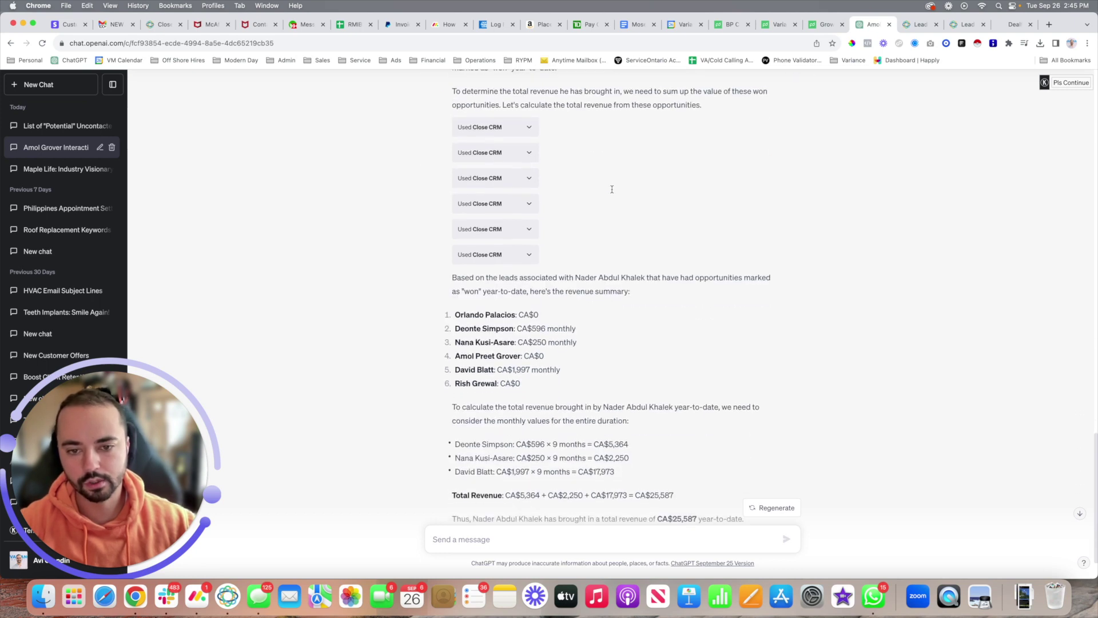
{"action": "scroll", "coordinate": [635, 187], "scroll_direction": "down", "scroll_amount": 2}
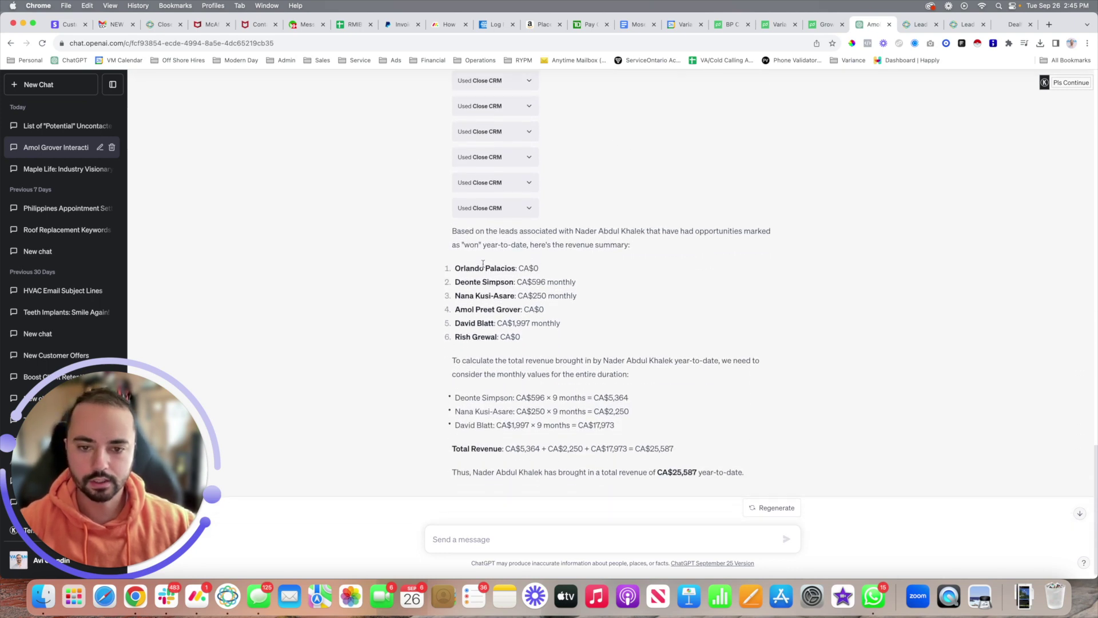
{"action": "left_click_drag", "start_coordinate": [515, 269], "coordinate": [615, 347]}
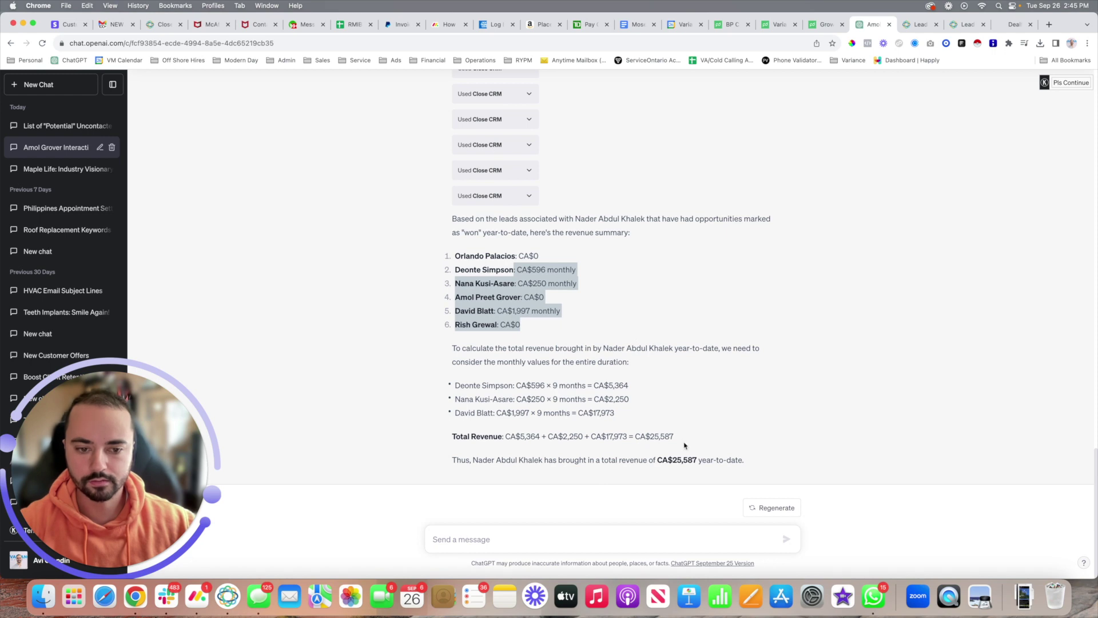
{"action": "left_click_drag", "start_coordinate": [658, 459], "coordinate": [696, 463]}
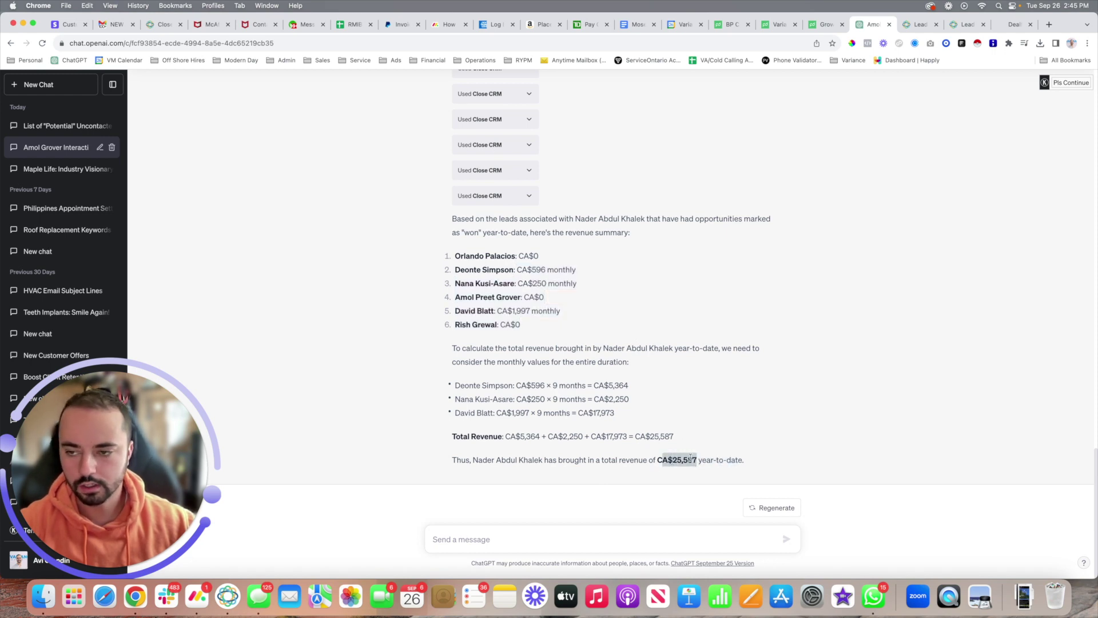
Step: Check the first lead's CA$0 revenue, then switch to the Close CRM app
{"action": "scroll", "coordinate": [629, 267], "scroll_direction": "up", "scroll_amount": 3}
{"action": "scroll", "coordinate": [658, 304], "scroll_direction": "up", "scroll_amount": 2}
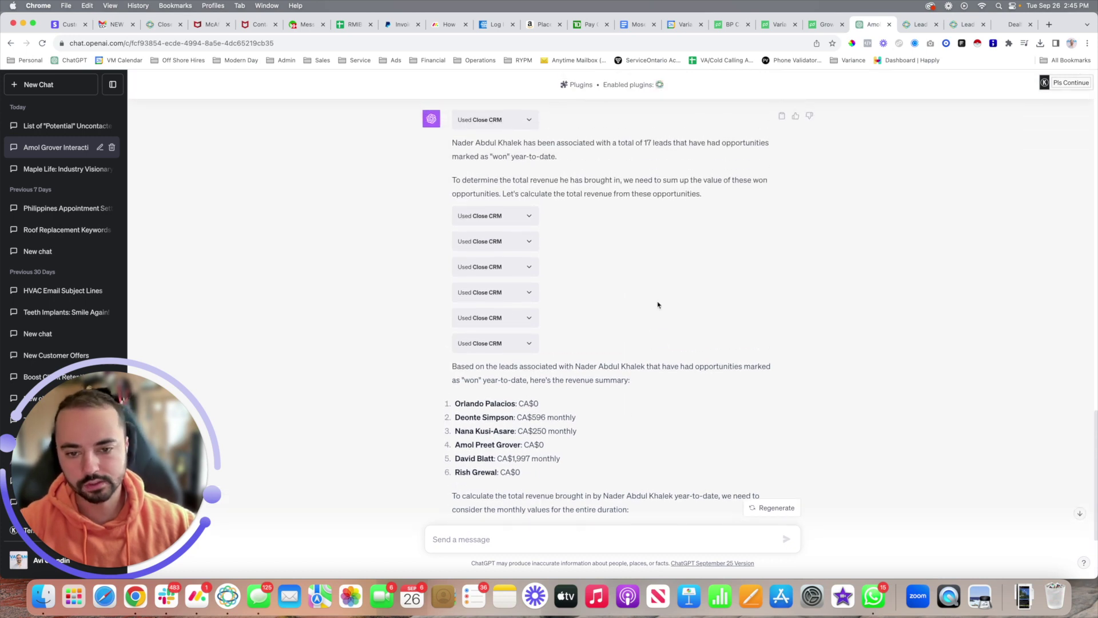
{"action": "scroll", "coordinate": [547, 367], "scroll_direction": "down", "scroll_amount": 3}
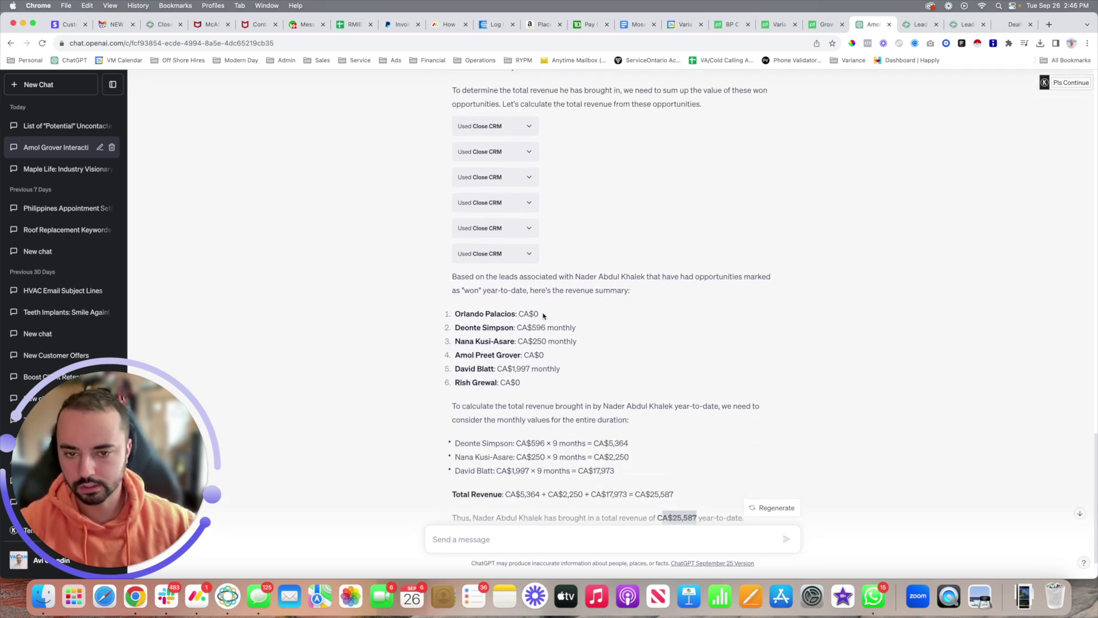
{"action": "left_click_drag", "start_coordinate": [546, 315], "coordinate": [518, 312]}
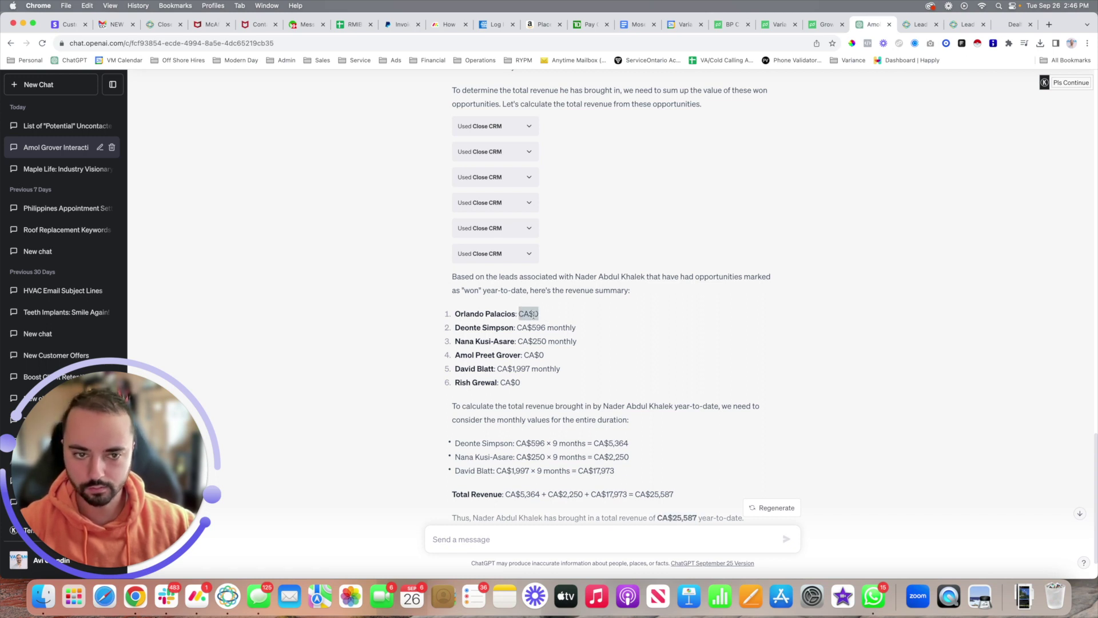
{"action": "left_click", "coordinate": [548, 317]}
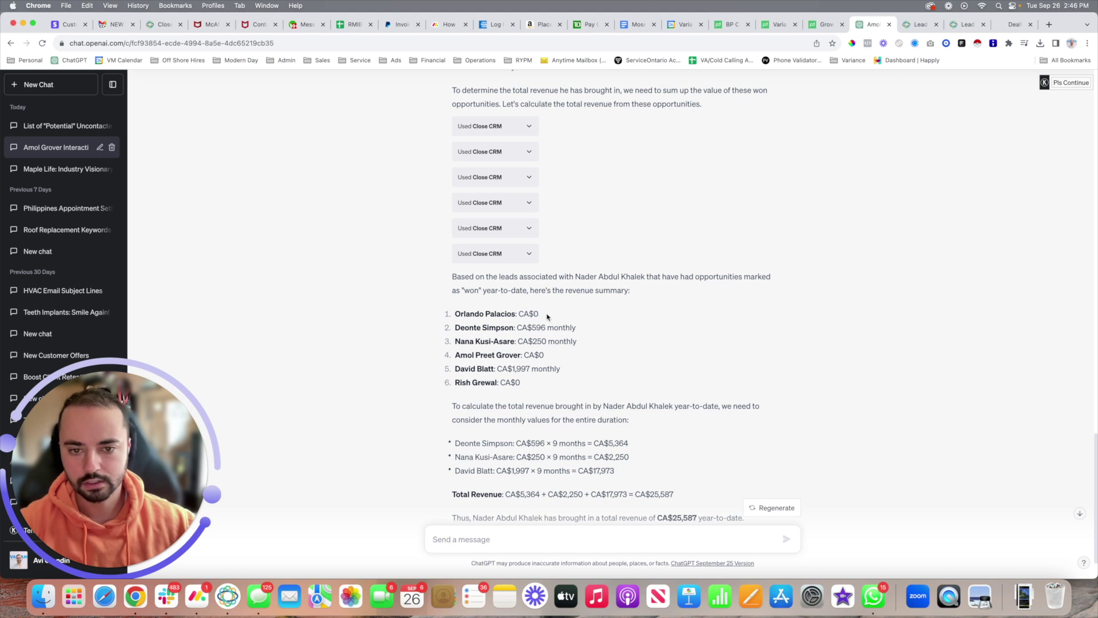
{"action": "left_click_drag", "start_coordinate": [548, 316], "coordinate": [507, 312]}
{"action": "left_click", "coordinate": [554, 309]}
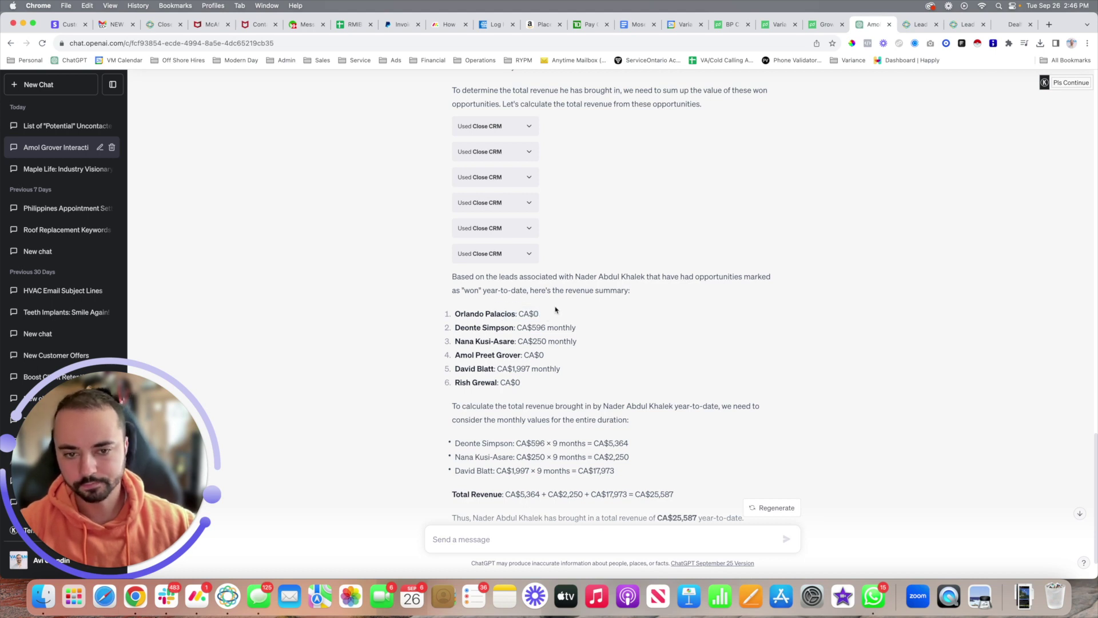
{"action": "scroll", "coordinate": [558, 306], "scroll_direction": "up", "scroll_amount": 2}
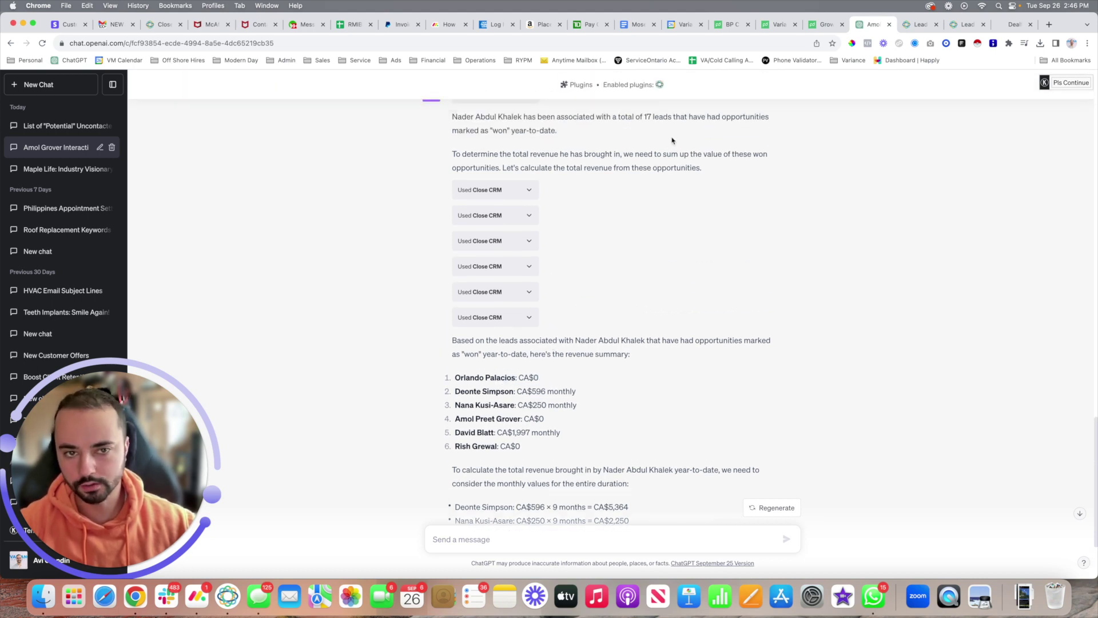
{"action": "scroll", "coordinate": [569, 260], "scroll_direction": "down", "scroll_amount": 3}
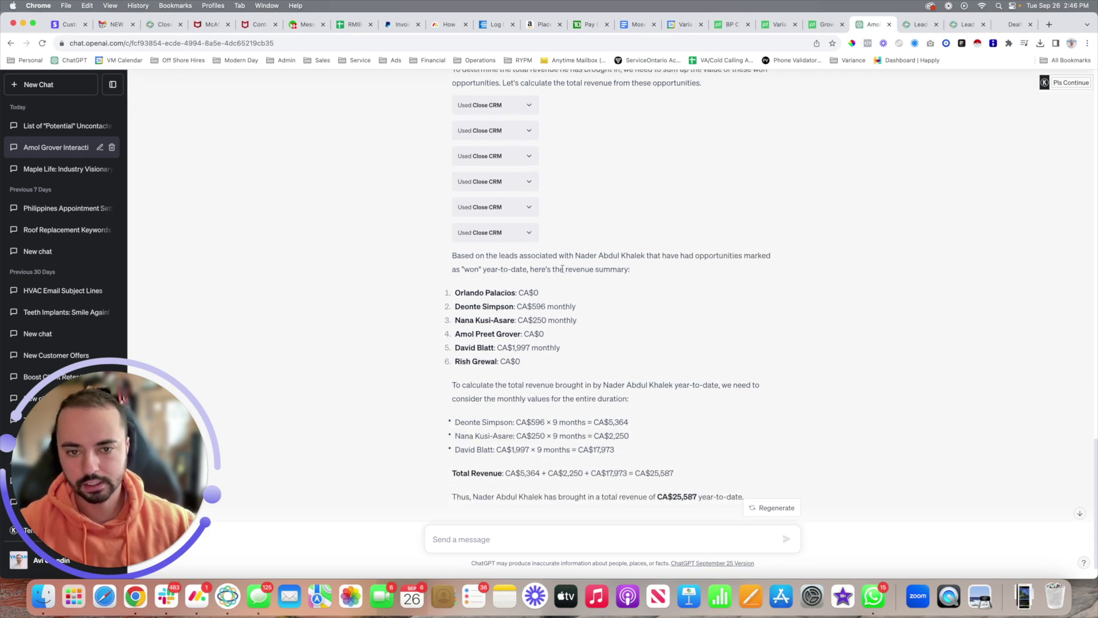
{"action": "scroll", "coordinate": [564, 274], "scroll_direction": "up", "scroll_amount": 3}
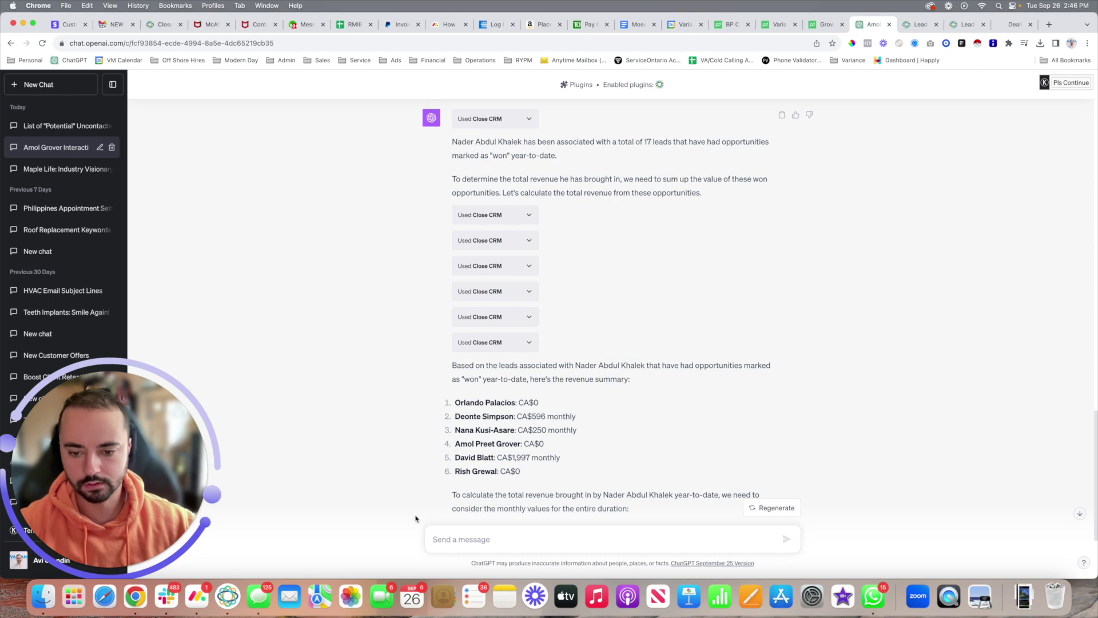
{"action": "left_click", "coordinate": [227, 596]}
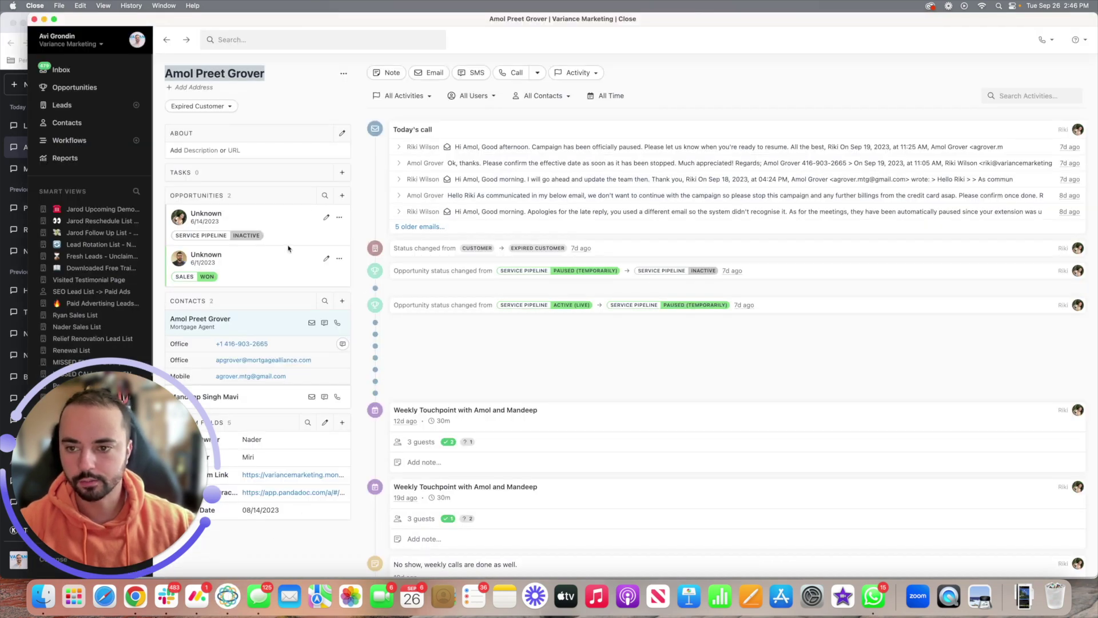
Step: Open another expired customer's lead and confirm its CA$1,000 monthly opportunity is Won, without saving
{"action": "left_click", "coordinate": [167, 40]}
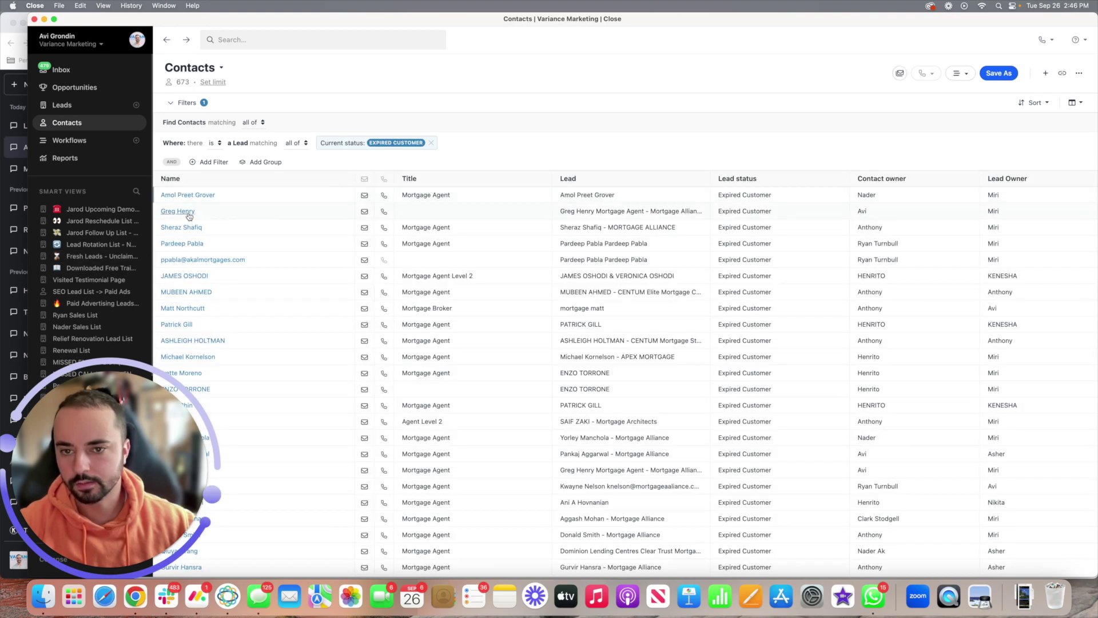
{"action": "left_click", "coordinate": [177, 211]}
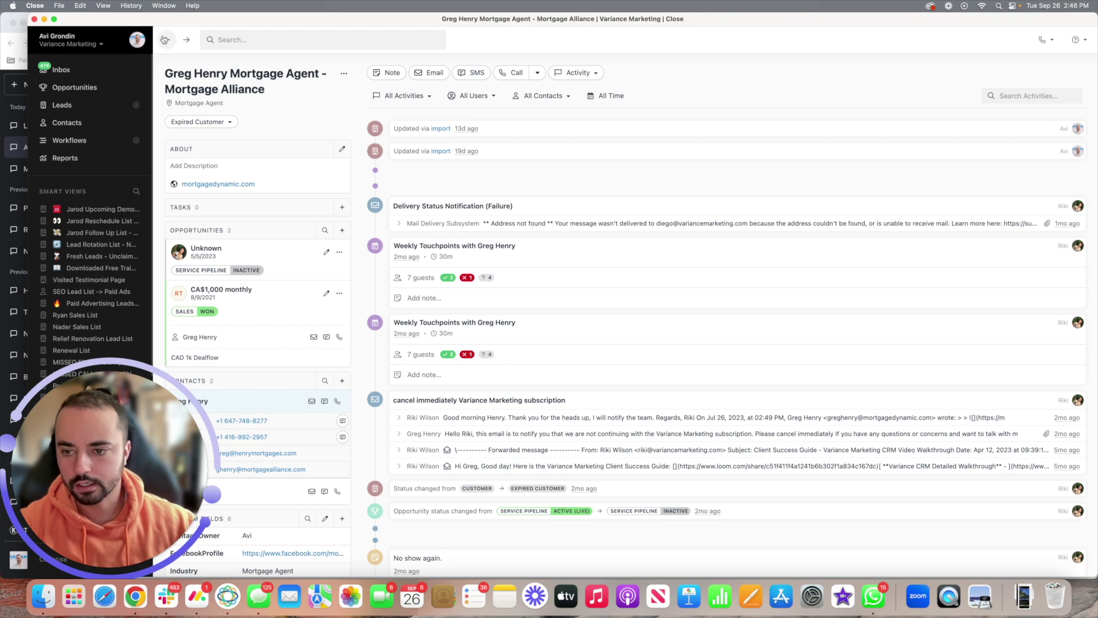
{"action": "left_click", "coordinate": [326, 294]}
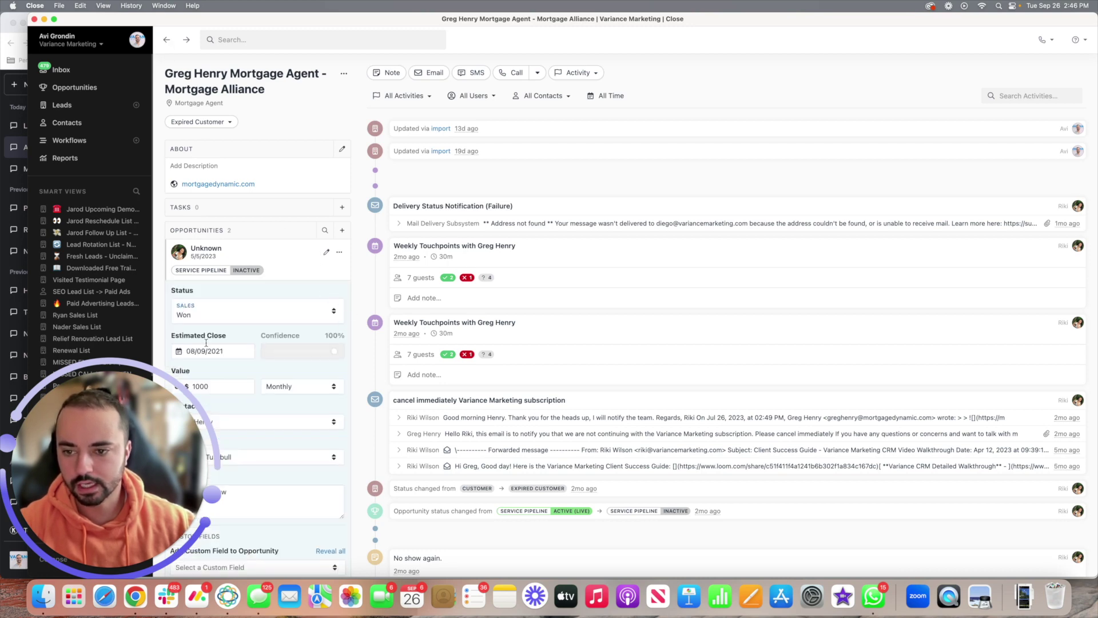
{"action": "scroll", "coordinate": [261, 296], "scroll_direction": "down", "scroll_amount": 3}
{"action": "scroll", "coordinate": [261, 296], "scroll_direction": "up", "scroll_amount": 3}
{"action": "left_click", "coordinate": [246, 241]}
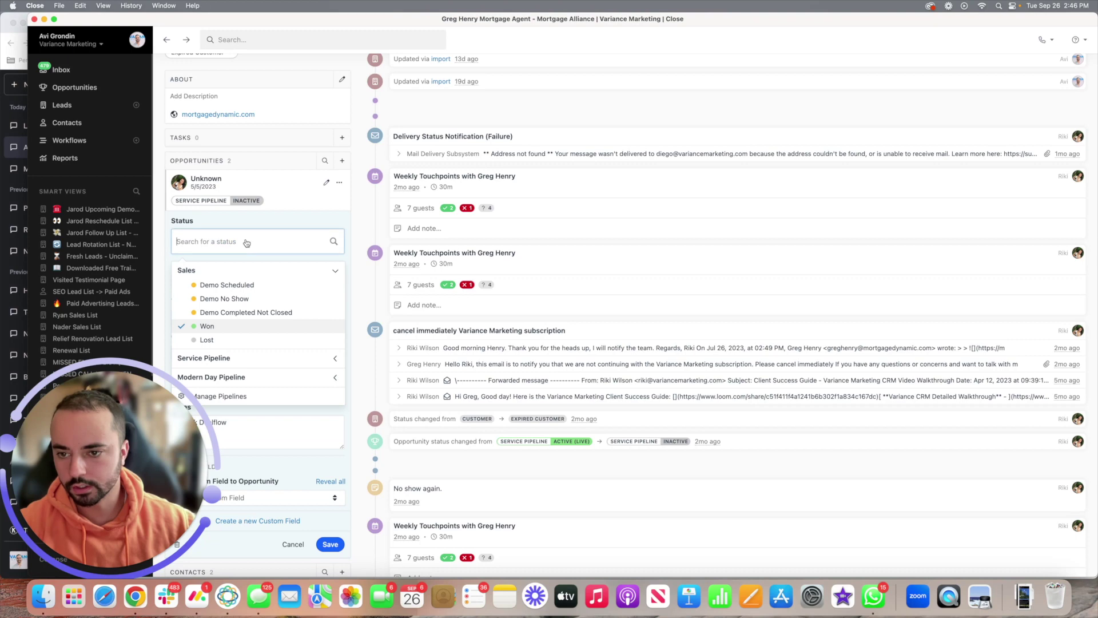
{"action": "left_click", "coordinate": [251, 255]}
{"action": "scroll", "coordinate": [256, 302], "scroll_direction": "down", "scroll_amount": 2}
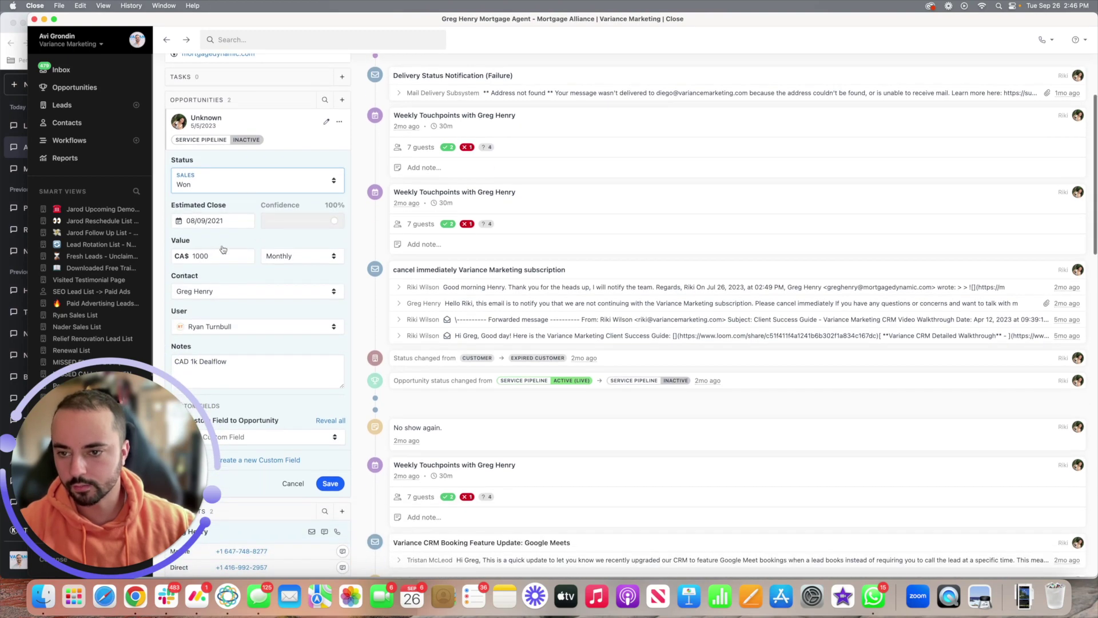
{"action": "left_click", "coordinate": [295, 483]}
{"action": "left_click", "coordinate": [166, 40]}
{"action": "key", "text": "super+Tab"}
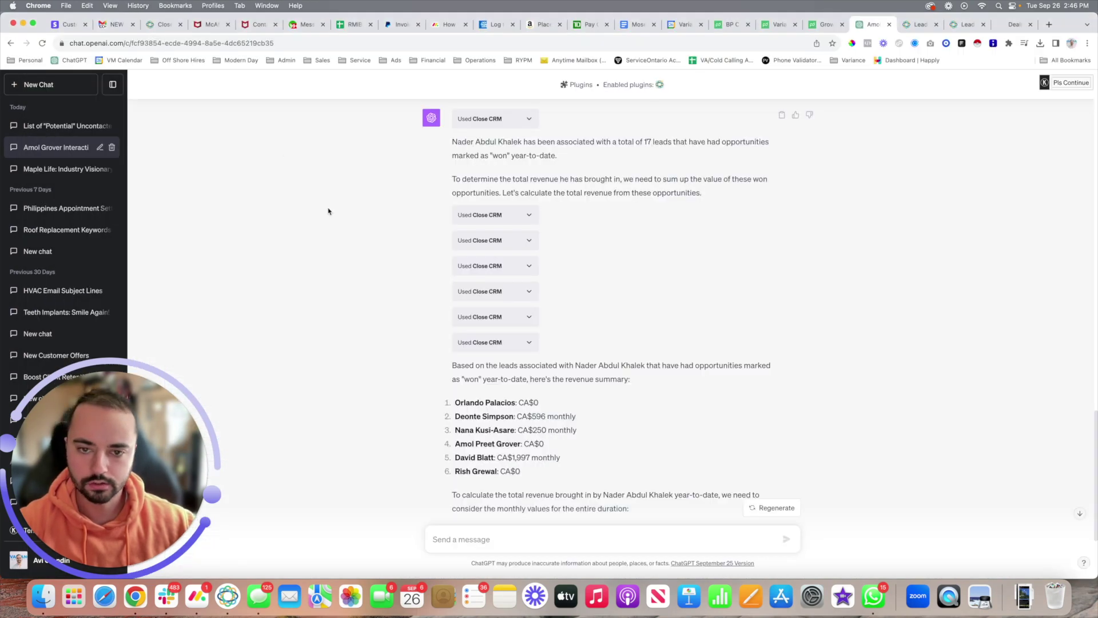
{"action": "left_click_drag", "start_coordinate": [540, 403], "coordinate": [516, 403]}
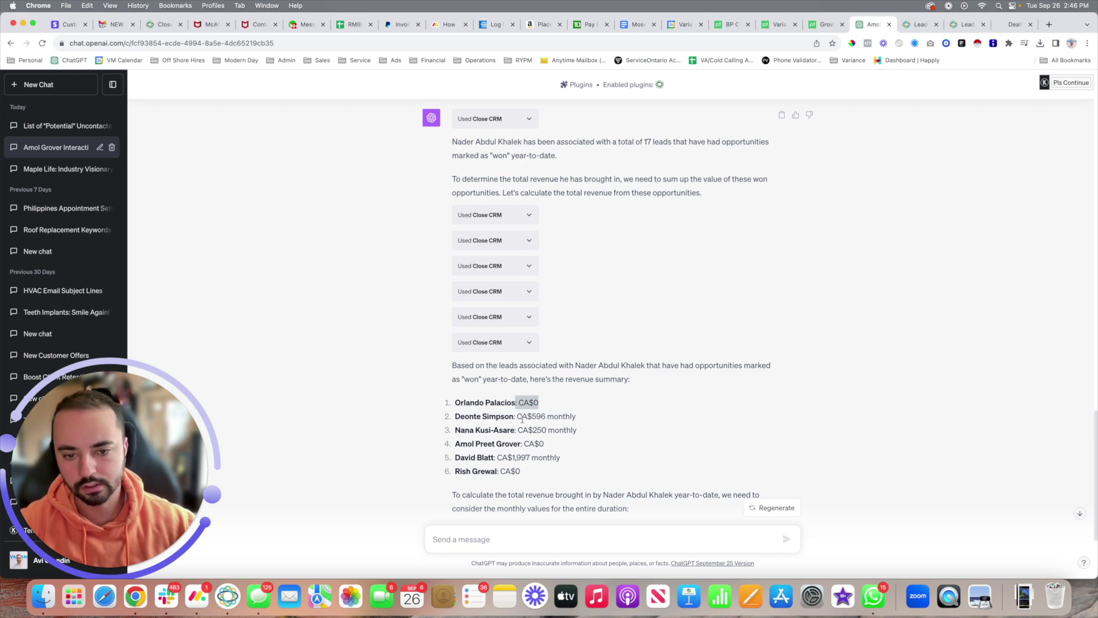
{"action": "left_click", "coordinate": [515, 470]}
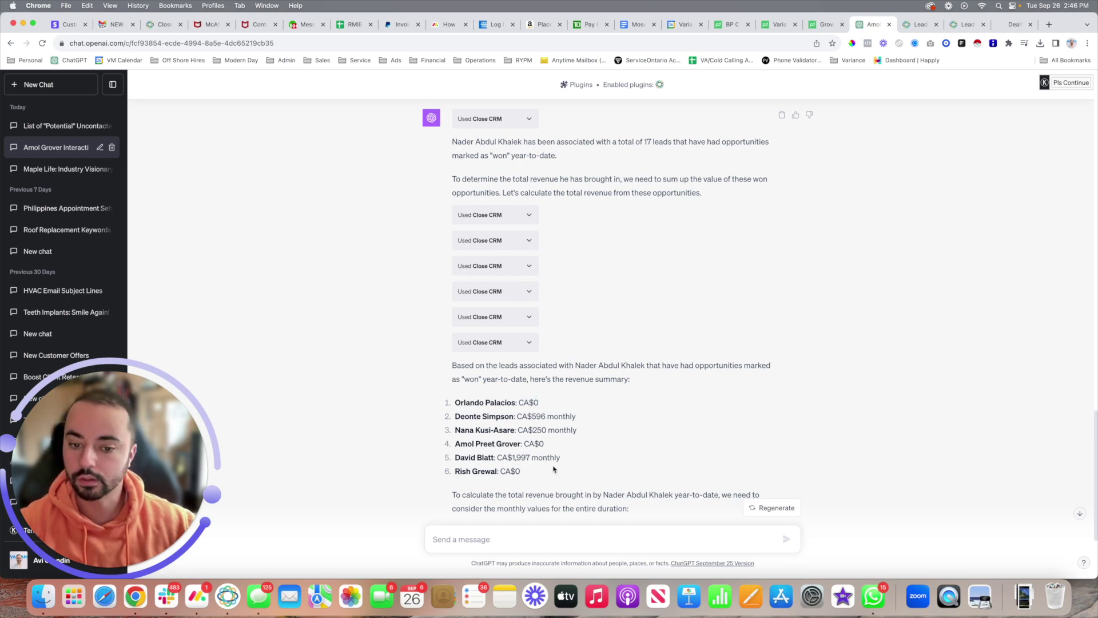
{"action": "scroll", "coordinate": [657, 284], "scroll_direction": "up", "scroll_amount": 2}
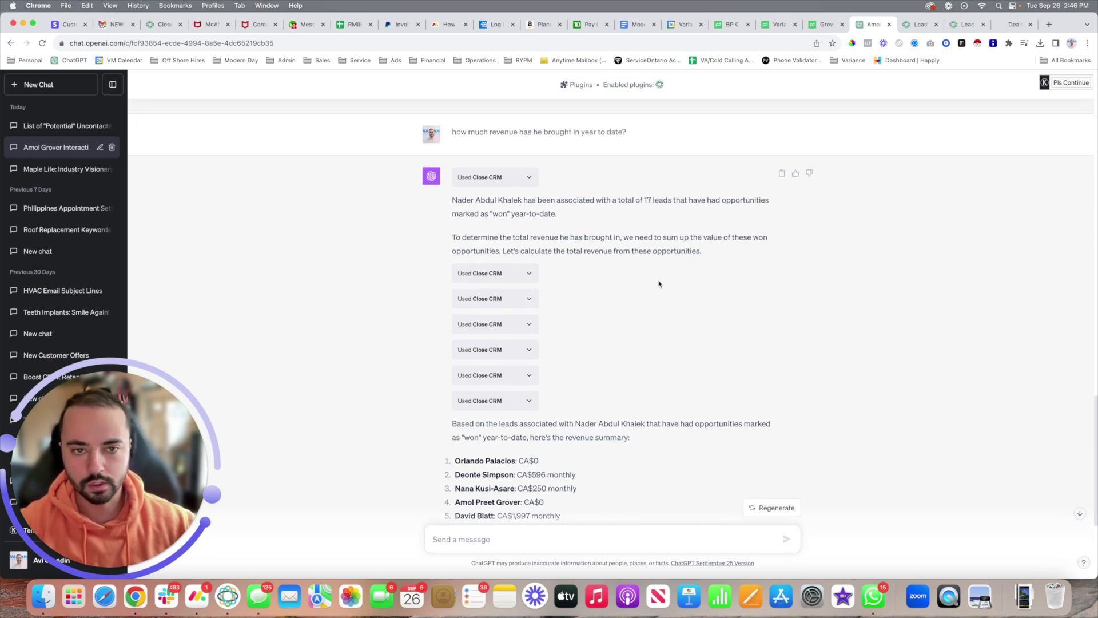
{"action": "left_click_drag", "start_coordinate": [628, 200], "coordinate": [704, 202]}
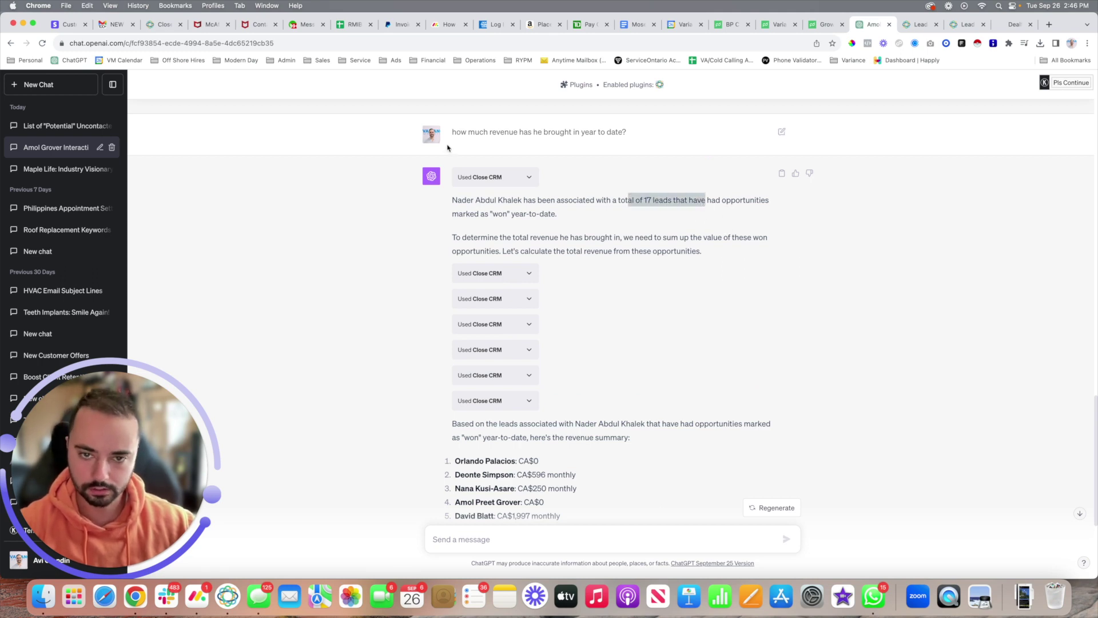
{"action": "scroll", "coordinate": [607, 187], "scroll_direction": "down", "scroll_amount": 1}
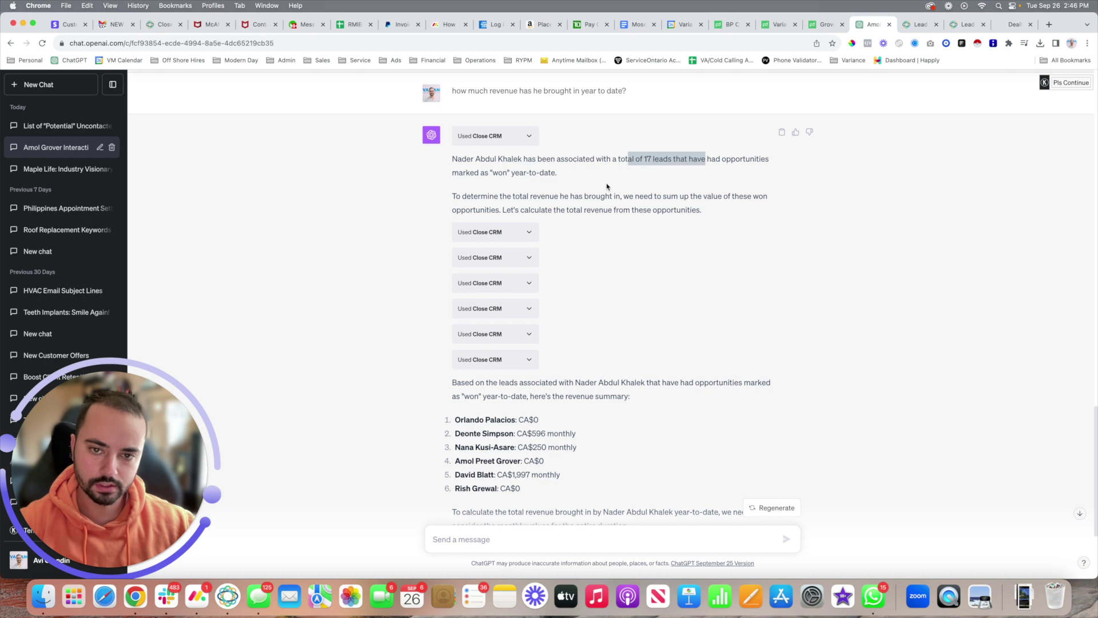
{"action": "scroll", "coordinate": [612, 217], "scroll_direction": "down", "scroll_amount": 3}
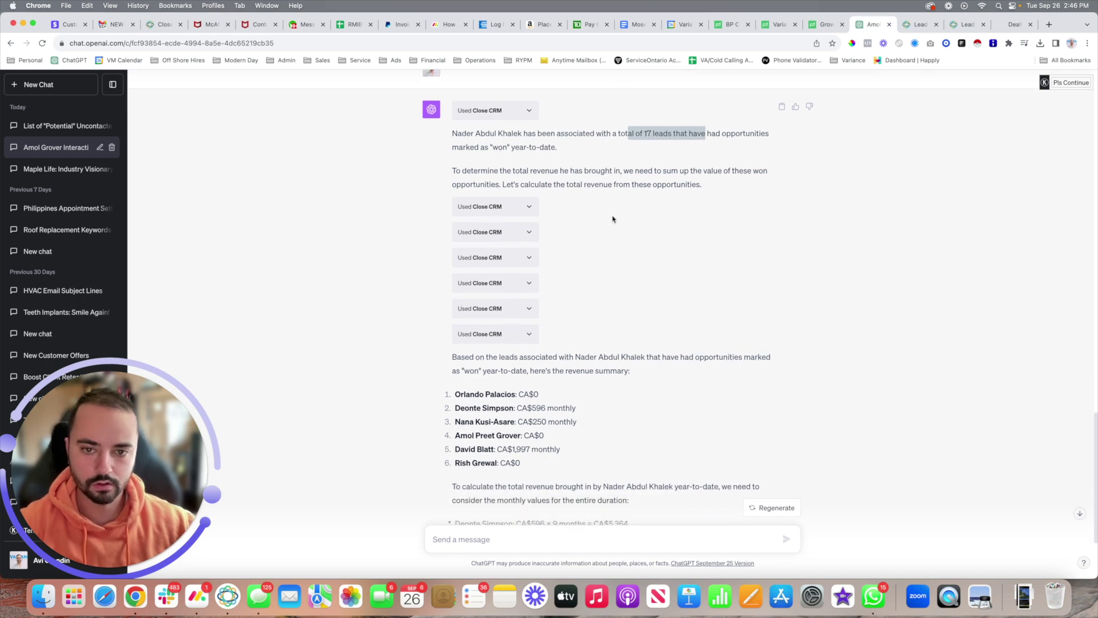
{"action": "scroll", "coordinate": [612, 217], "scroll_direction": "down", "scroll_amount": 2}
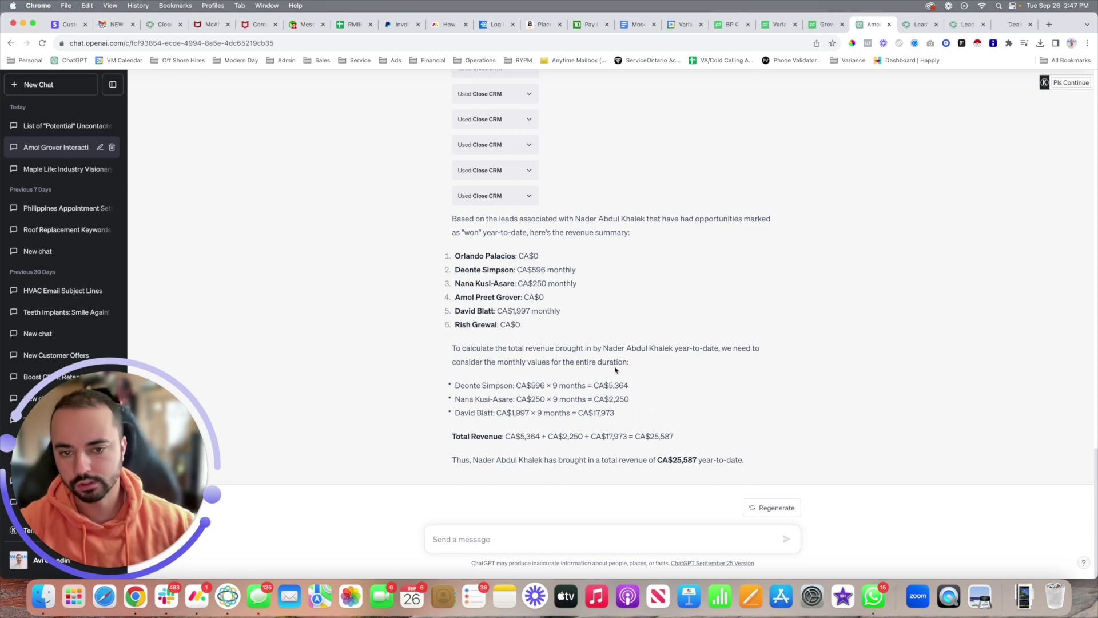
{"action": "left_click", "coordinate": [617, 539]}
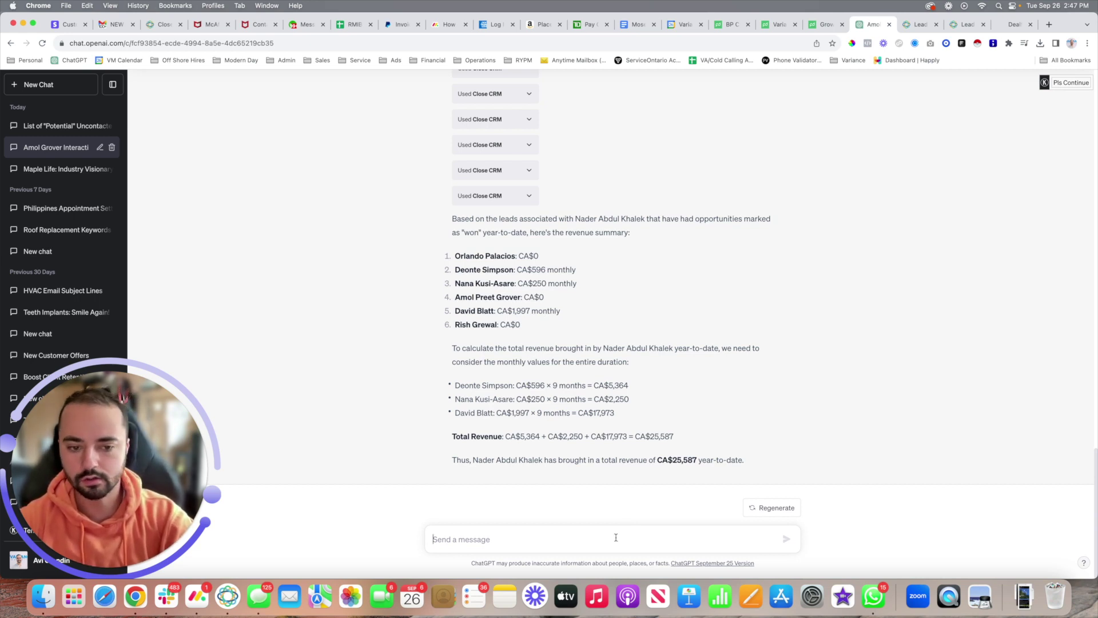
Step: Ask for a summary of how another named sales rep is doing over the last 30 days
{"action": "type", "text": "Give me a summaru"}
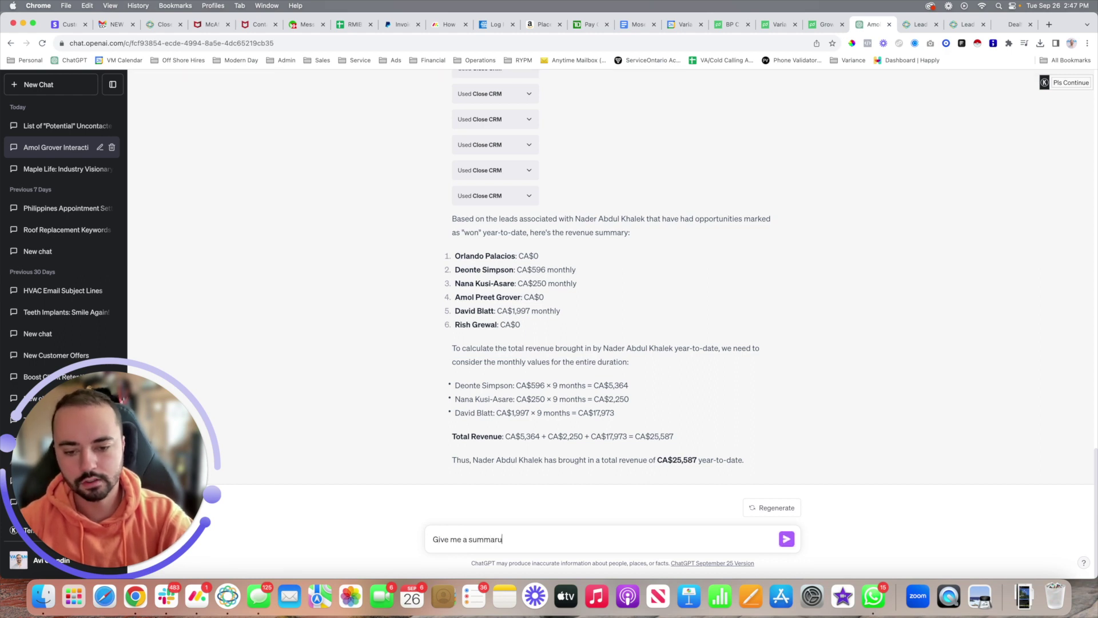
{"action": "key", "text": "BackSpace"}
{"action": "type", "text": "y of"}
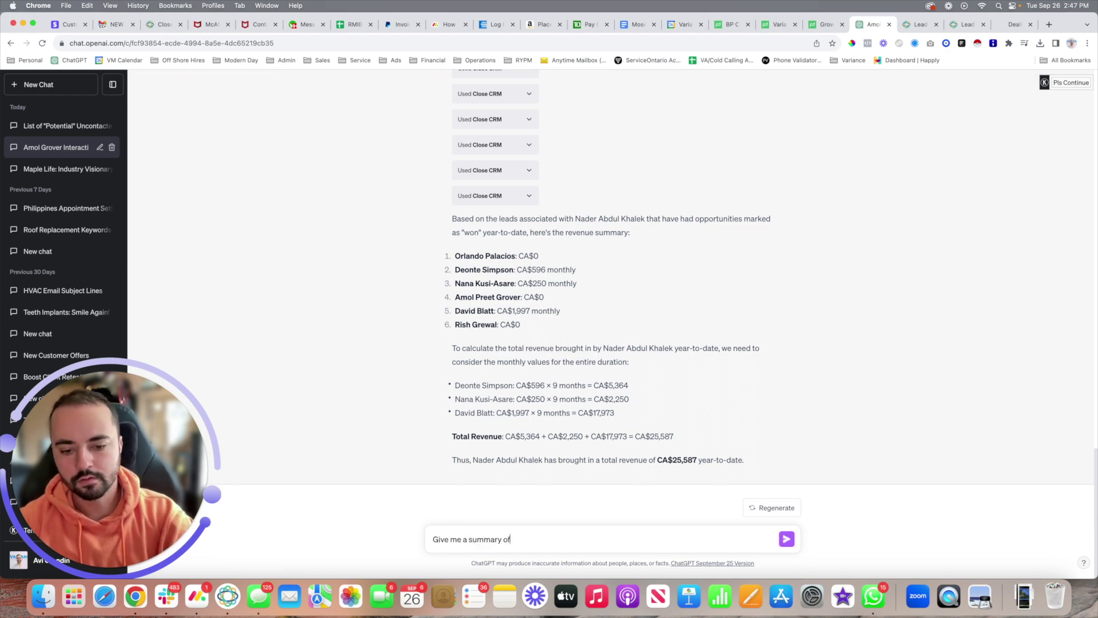
{"action": "type", "text": " how another sales "}
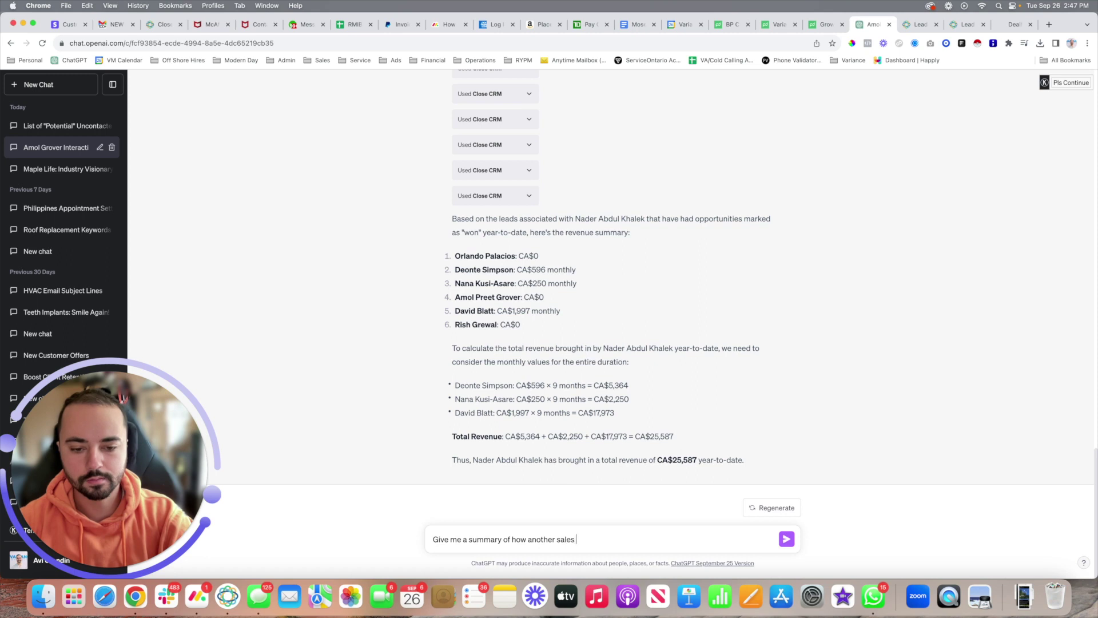
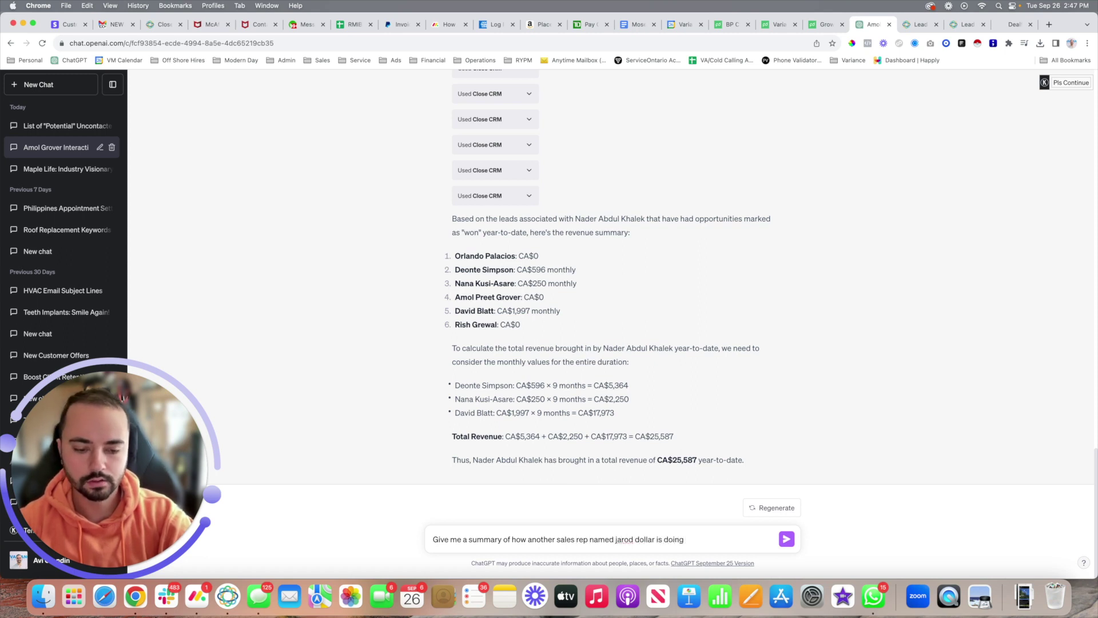
{"action": "type", "text": "so far in the las"}
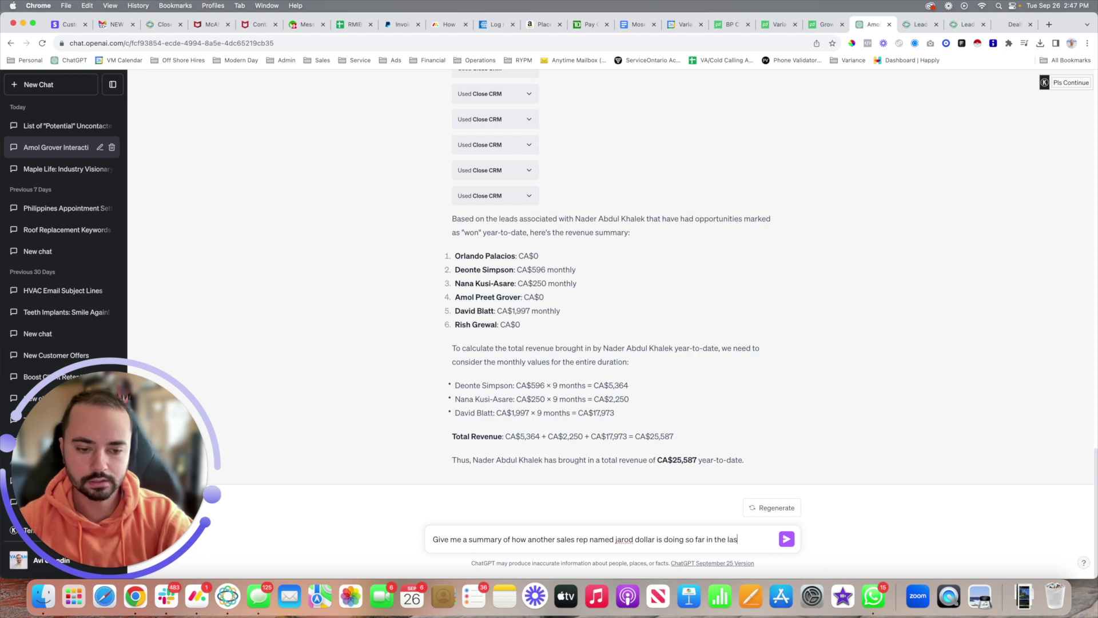
{"action": "type", "text": "t 30 days"}
{"action": "key", "text": "Return"}
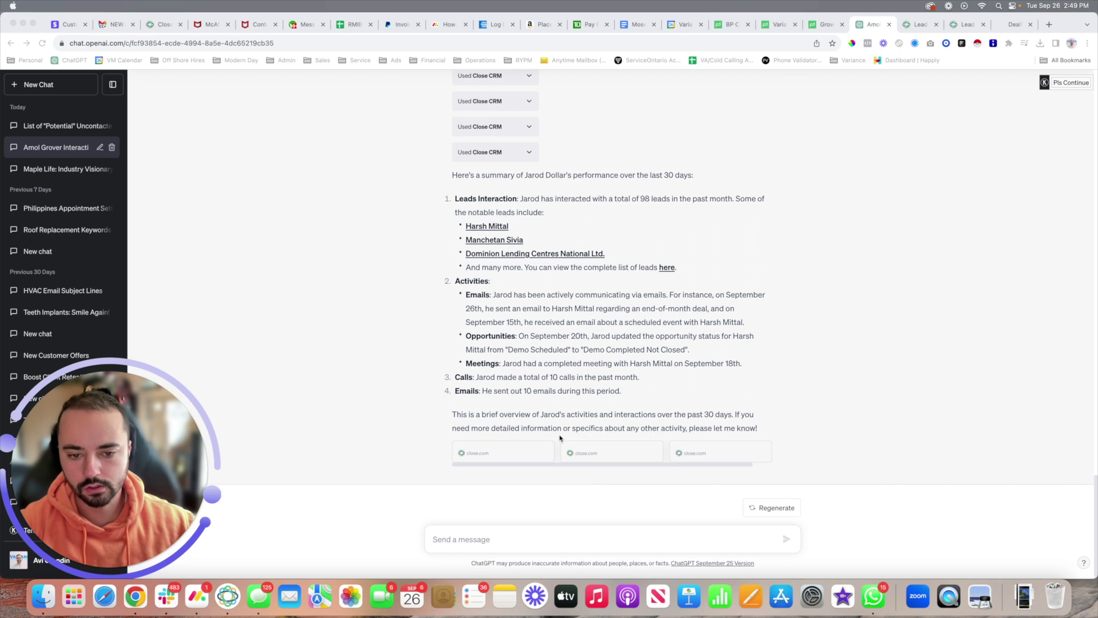
{"action": "left_click", "coordinate": [602, 536]}
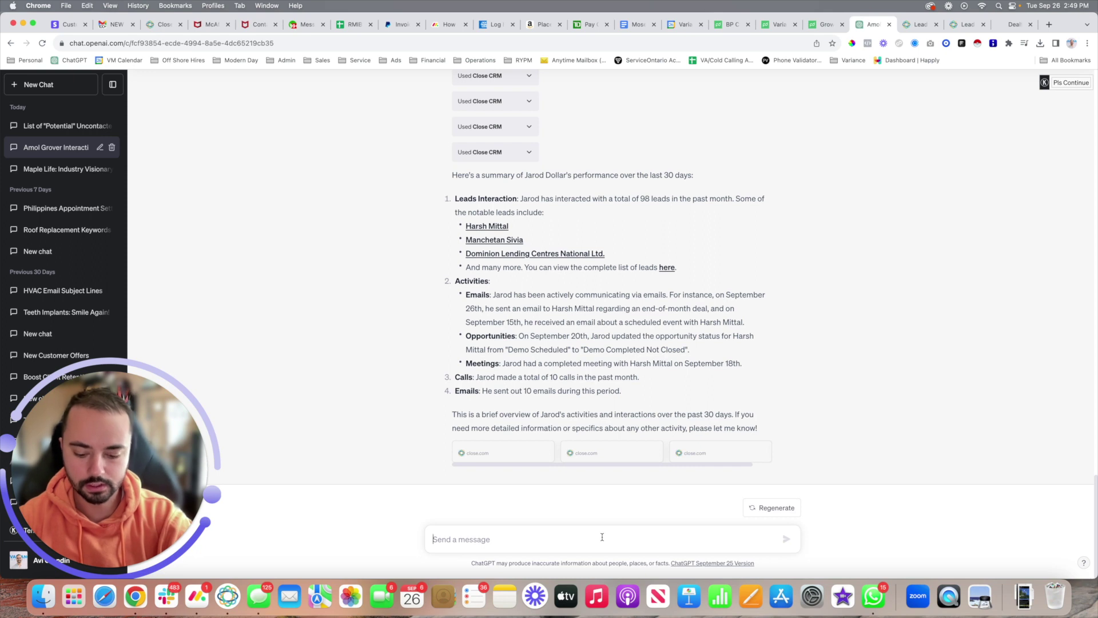
Step: Ask which leads to focus on in the next 1-2 weeks based on close.com information
{"action": "type", "text": "Tell me whic"}
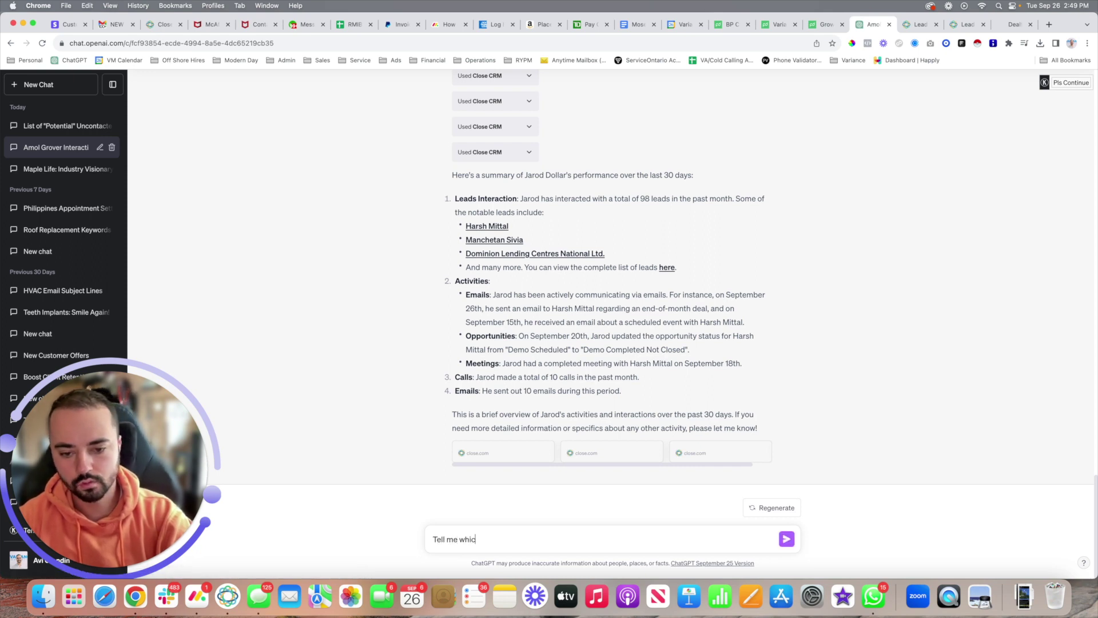
{"action": "type", "text": "h lead we should focus on"}
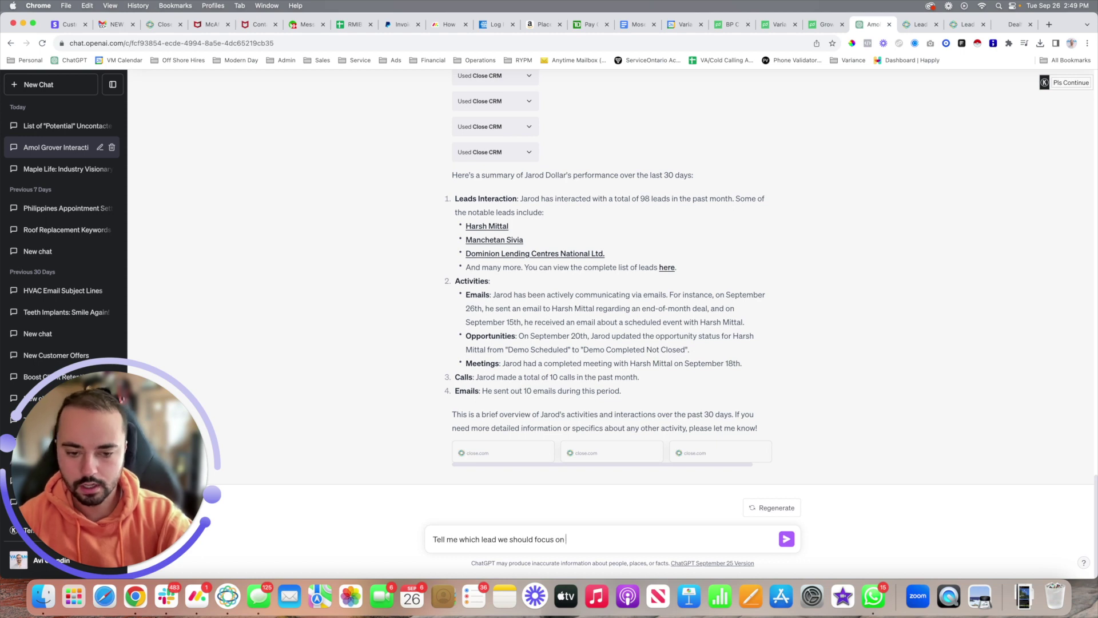
{"action": "type", "text": " in the next"}
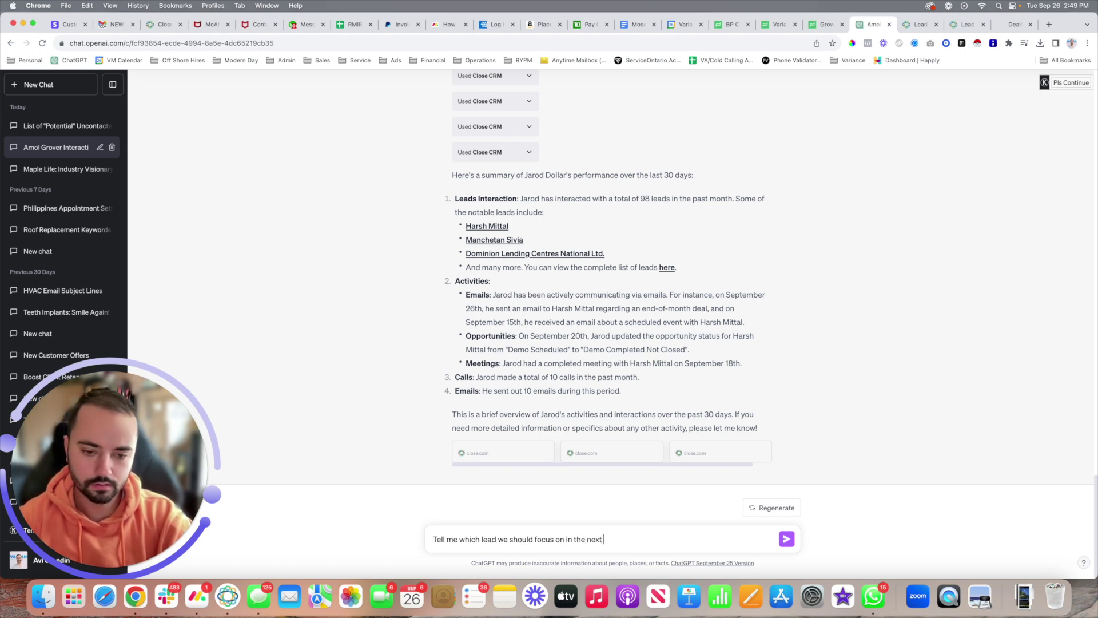
{"action": "type", "text": " 1-2 week"}
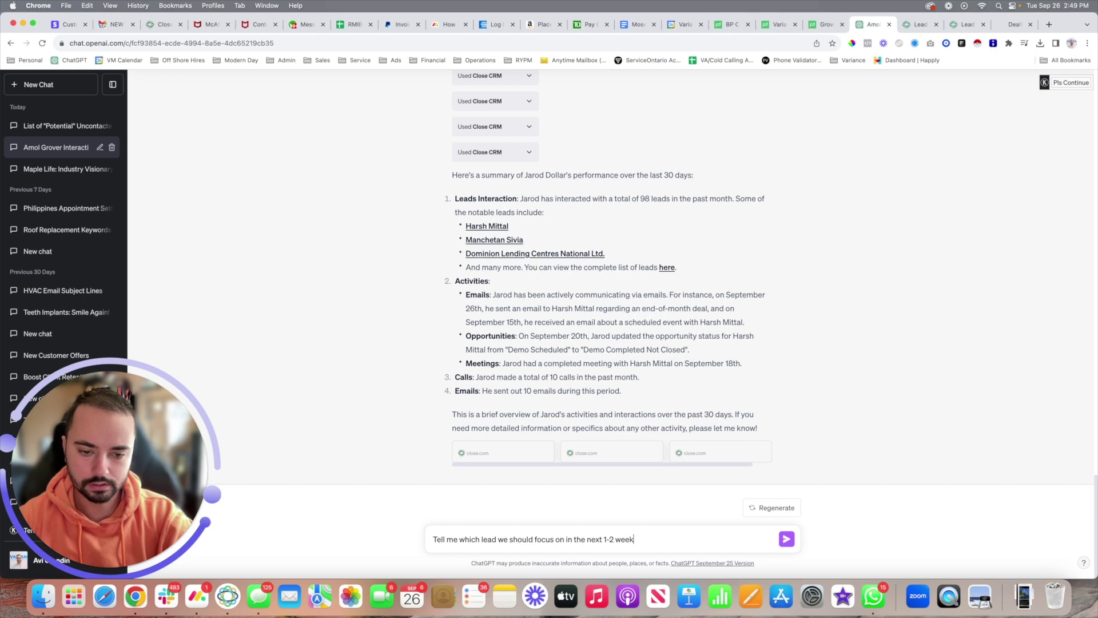
{"action": "type", "text": "s based on t"}
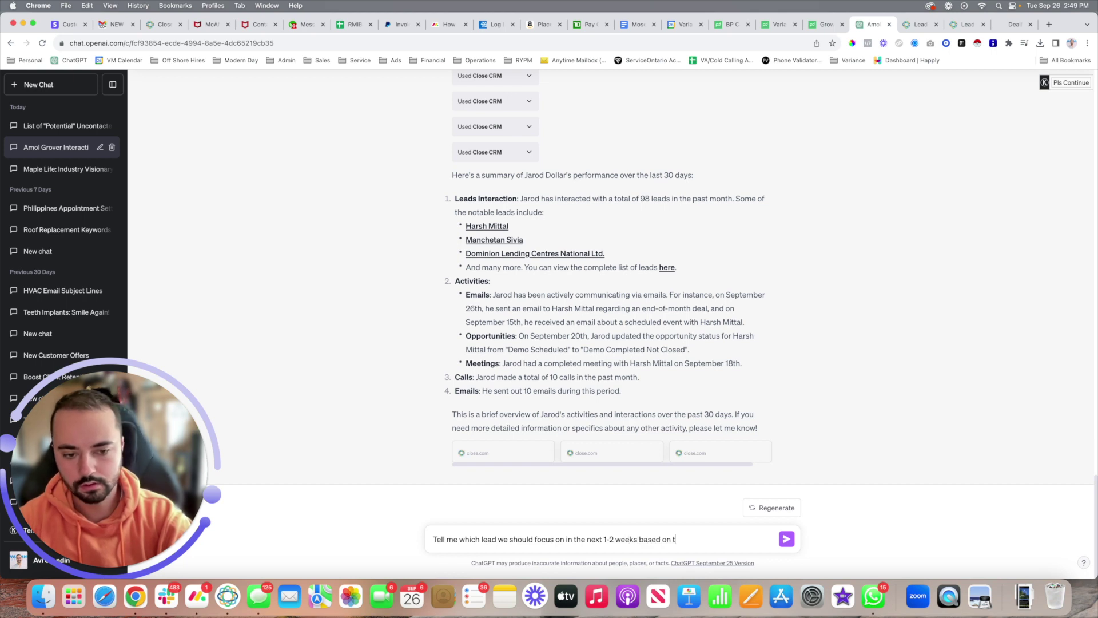
{"action": "type", "text": "he close.com information"}
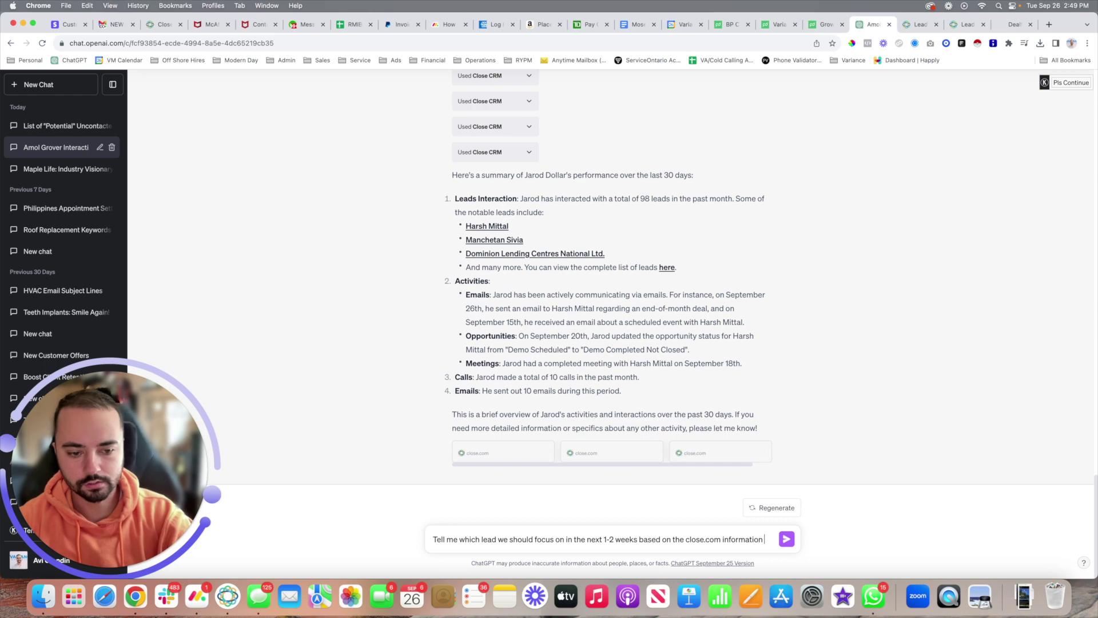
{"action": "key", "text": "Return"}
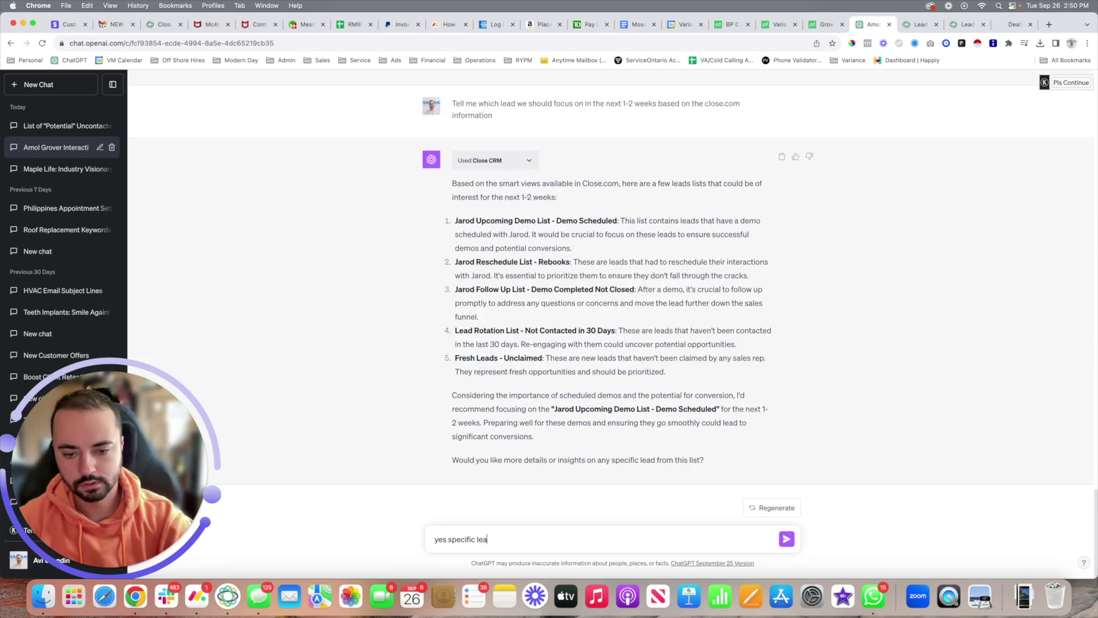
{"action": "type", "text": "ds"}
{"action": "key", "text": "Return"}
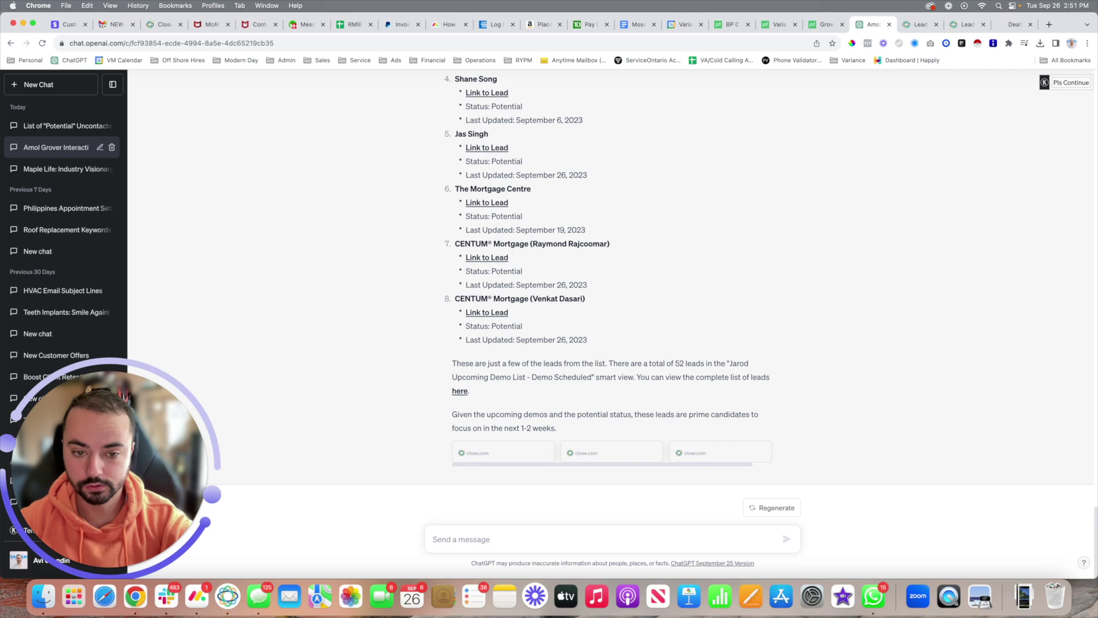
Step: Ask ChatGPT to summarize the named sales rep's recent interactions with leads
{"action": "scroll", "coordinate": [635, 264], "scroll_direction": "up", "scroll_amount": 1}
{"action": "scroll", "coordinate": [572, 424], "scroll_direction": "down", "scroll_amount": 1}
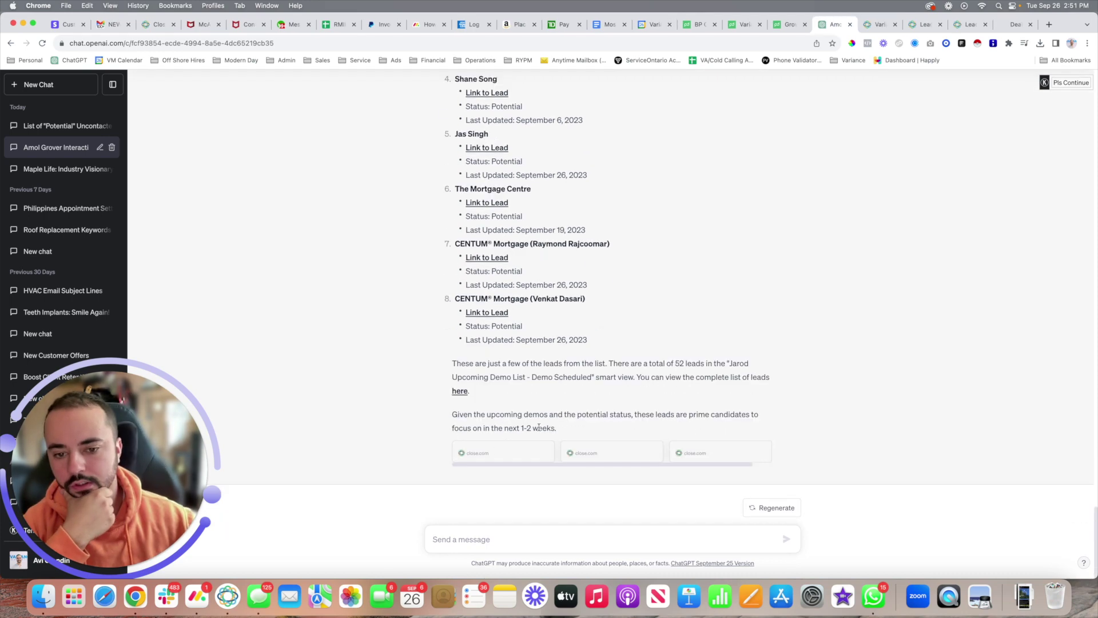
{"action": "scroll", "coordinate": [591, 361], "scroll_direction": "up", "scroll_amount": 6}
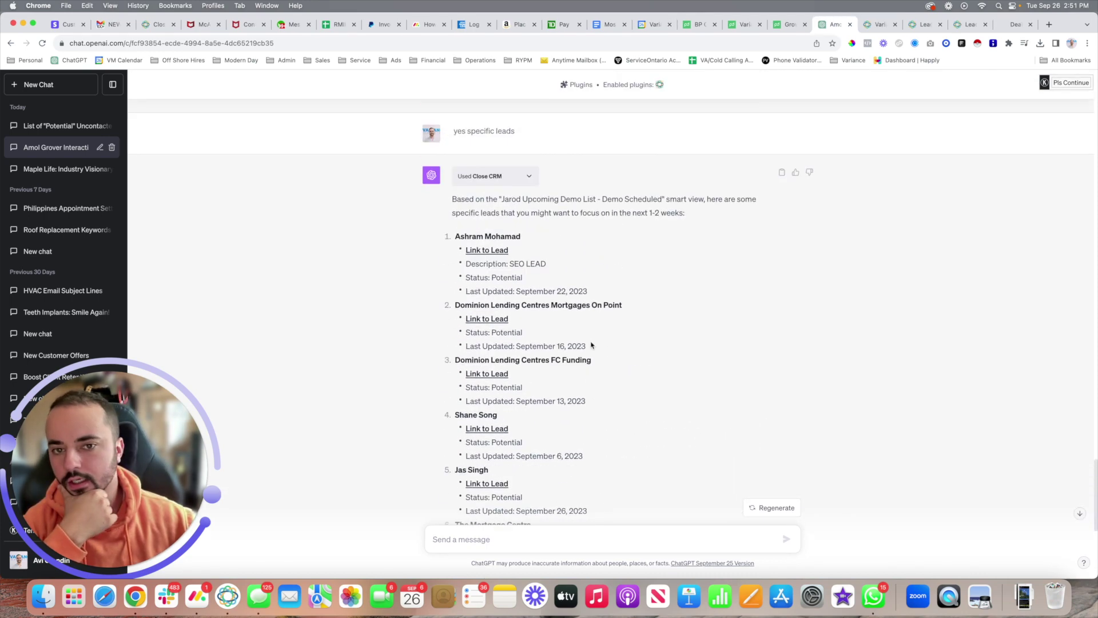
{"action": "scroll", "coordinate": [591, 345], "scroll_direction": "down", "scroll_amount": 6}
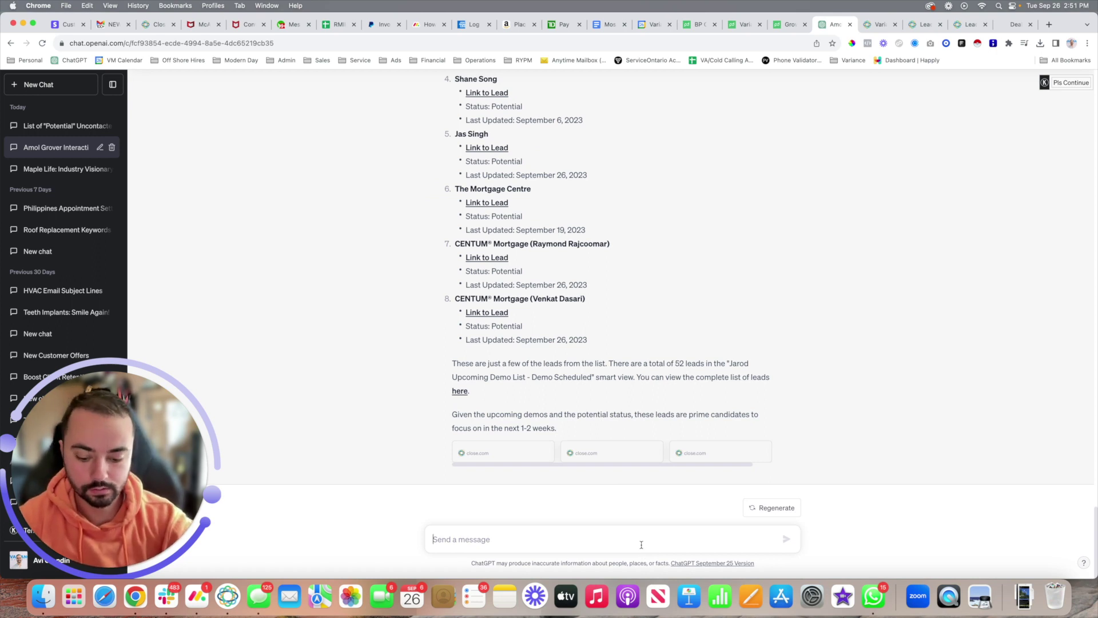
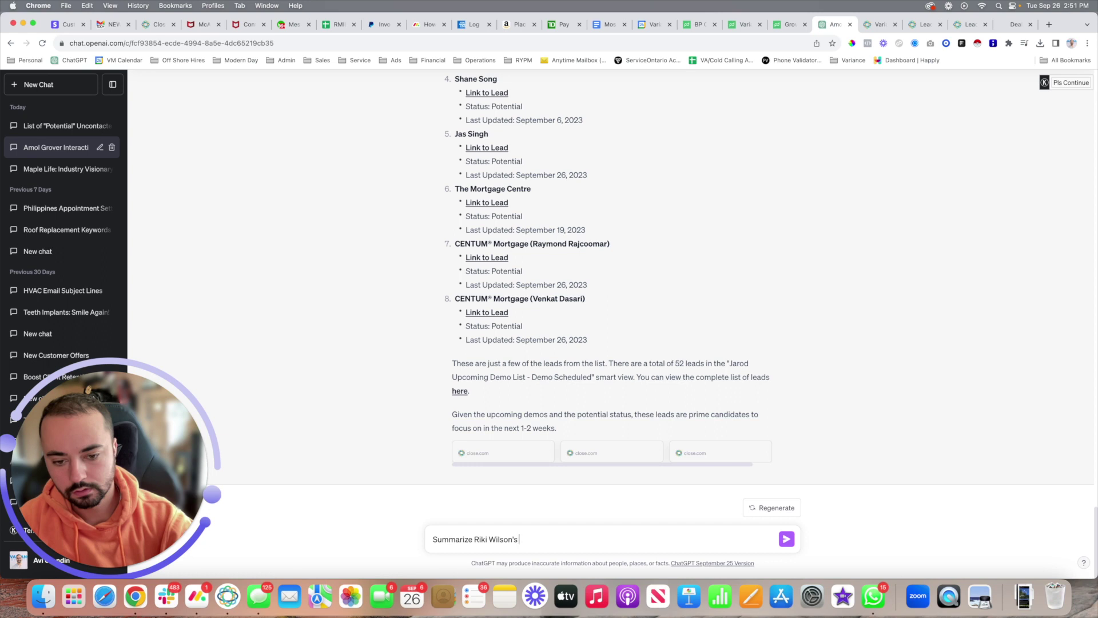
{"action": "type", "text": " recent interact"}
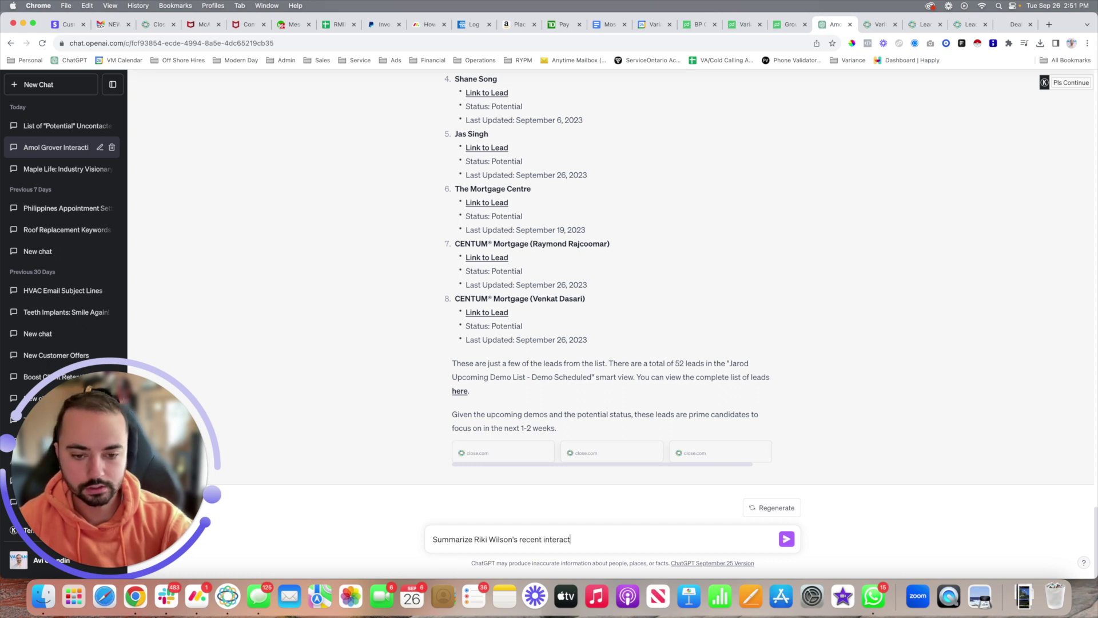
{"action": "type", "text": "ions with"}
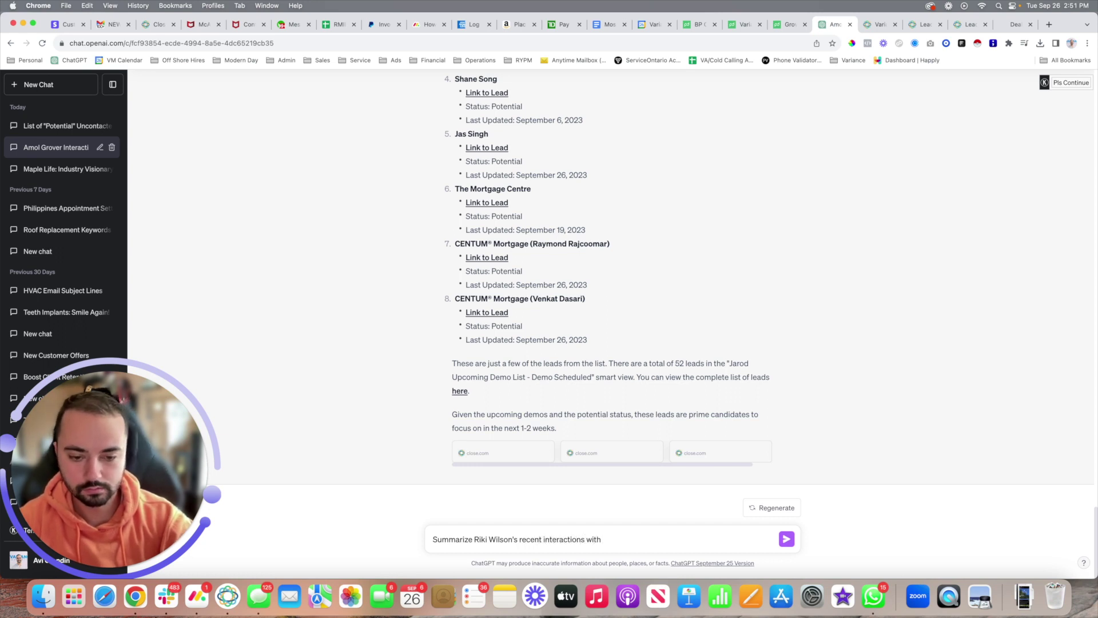
{"action": "type", "text": " leads"}
{"action": "key", "text": "Return"}
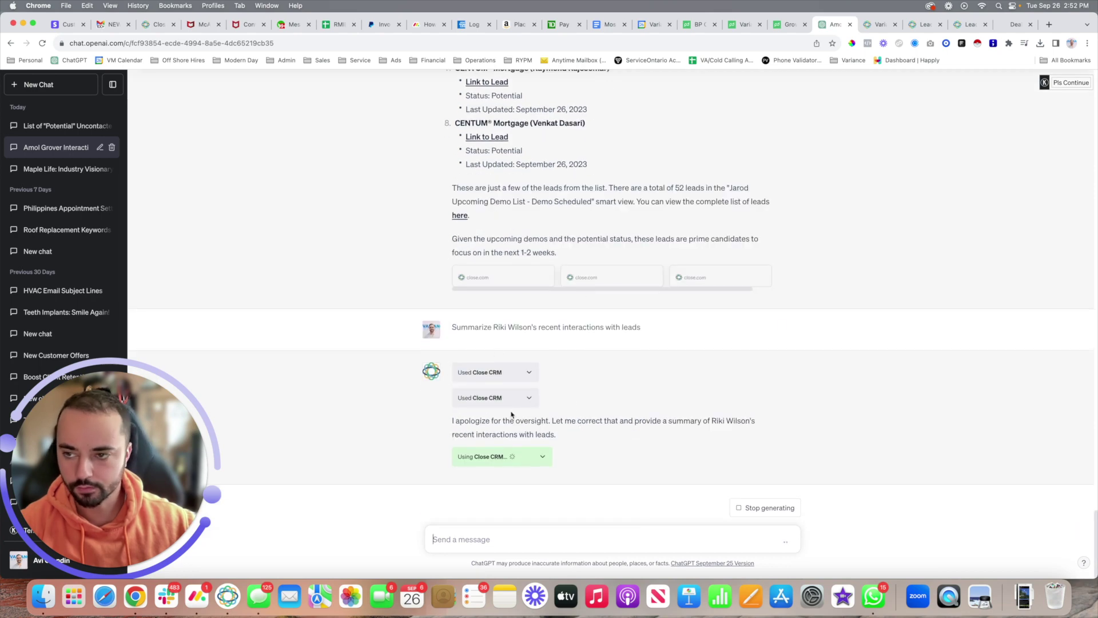
Step: Stop the stalled answer and request a detailed performance review for the same rep
{"action": "left_click", "coordinate": [778, 508]}
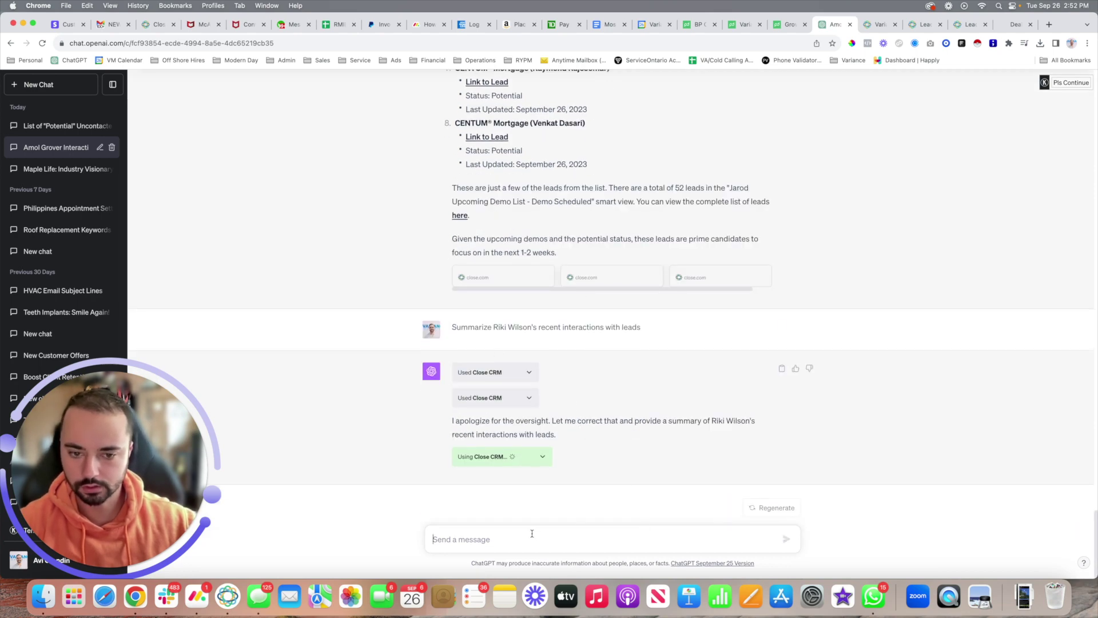
{"action": "type", "text": "prov"}
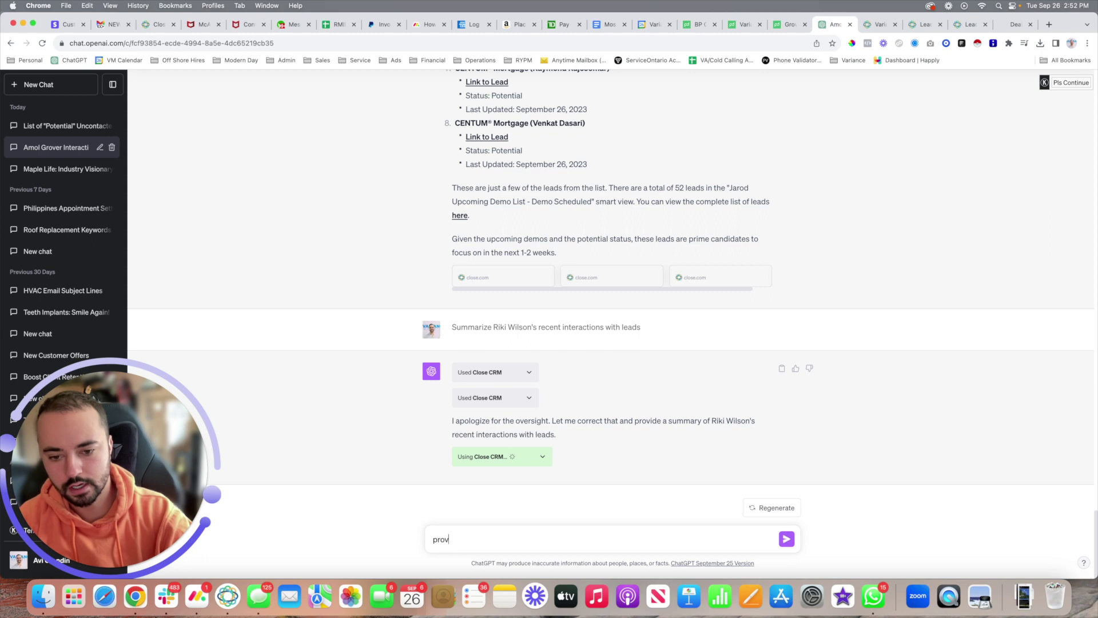
{"action": "type", "text": "ide me with a d"}
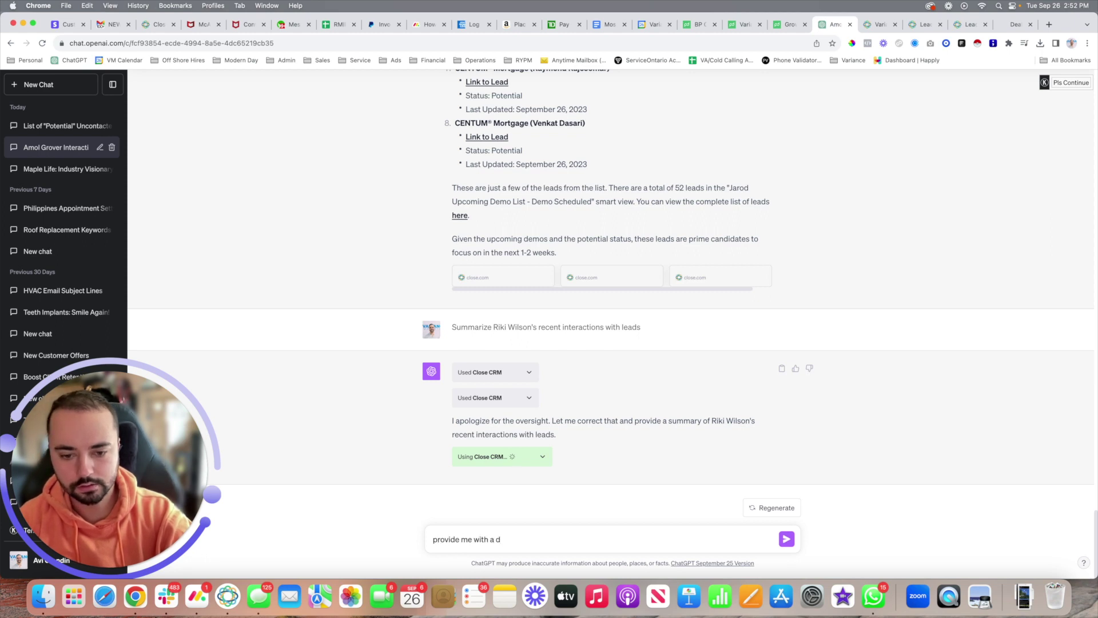
{"action": "type", "text": "etailed performance"}
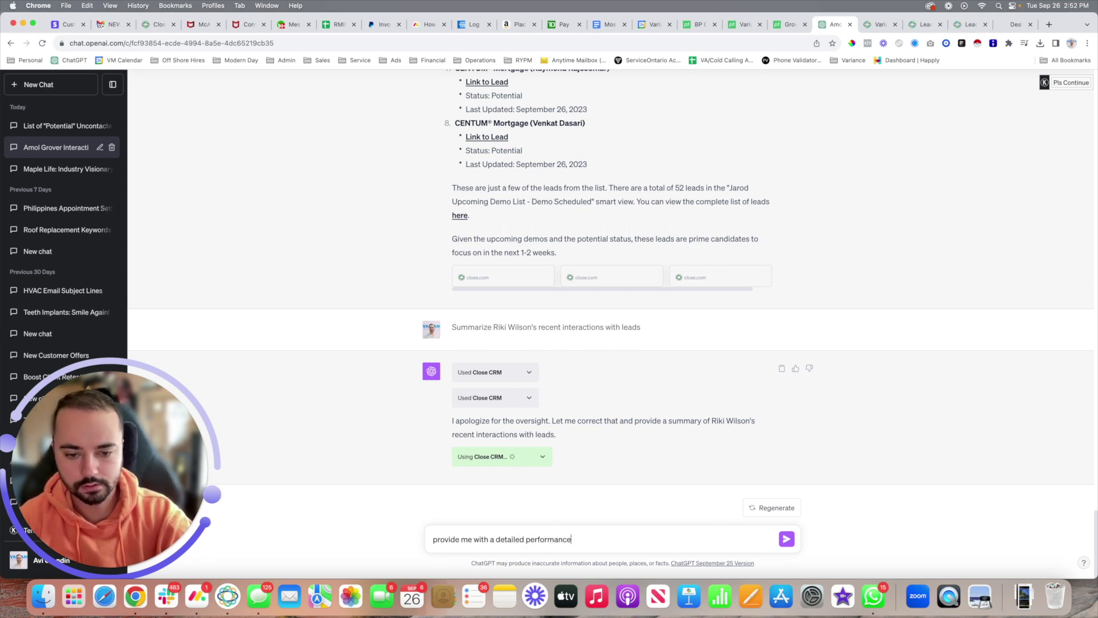
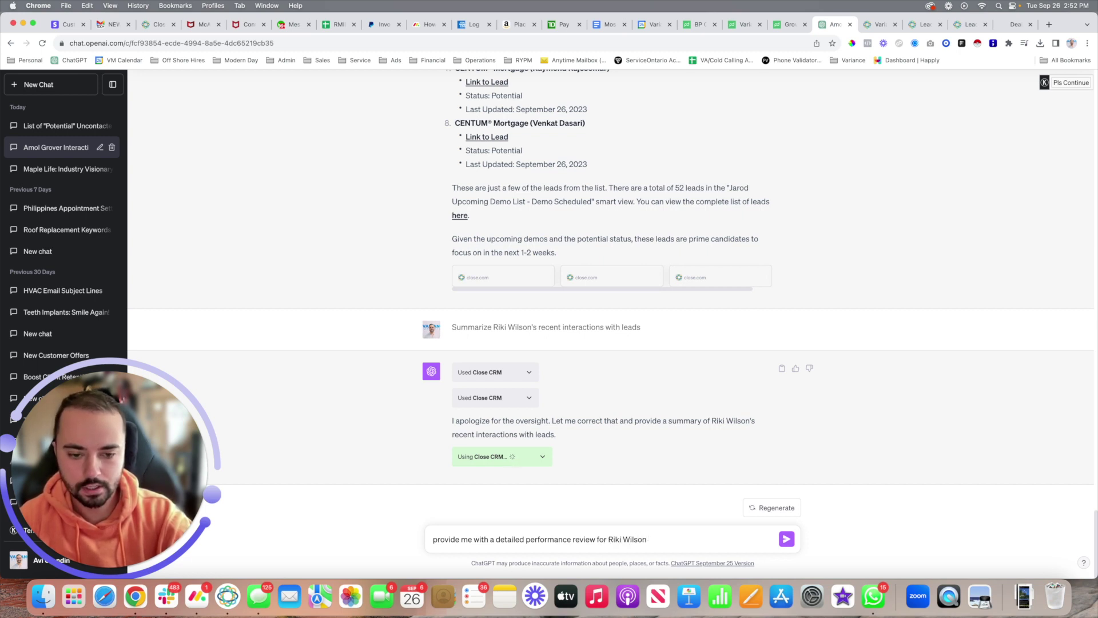
{"action": "key", "text": "Return"}
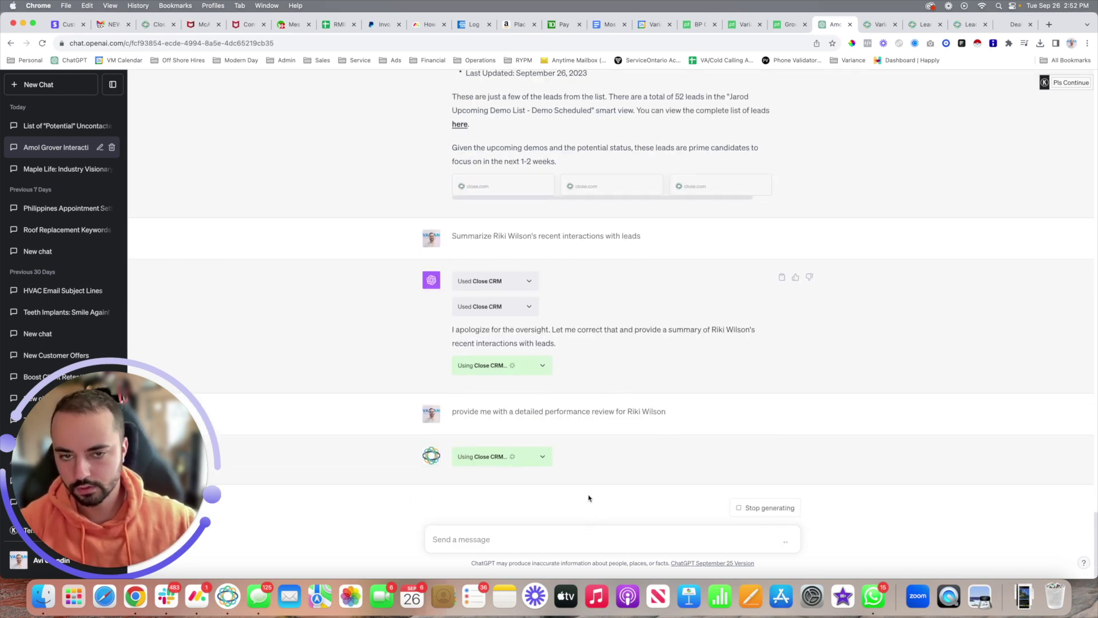
{"action": "scroll", "coordinate": [576, 441], "scroll_direction": "up", "scroll_amount": 15}
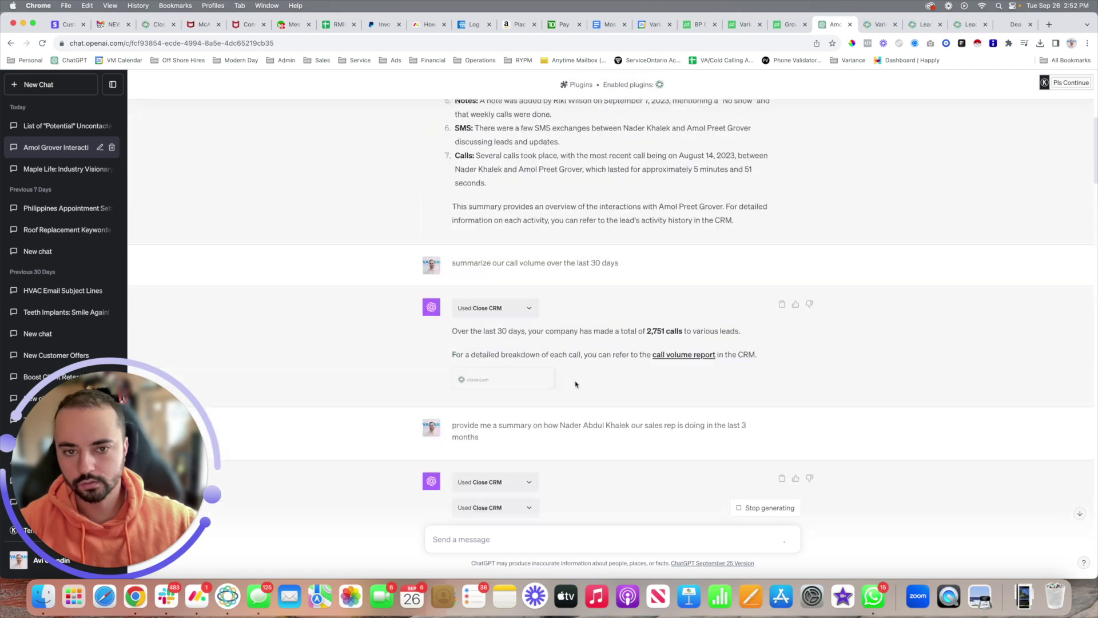
{"action": "scroll", "coordinate": [576, 384], "scroll_direction": "up", "scroll_amount": 6}
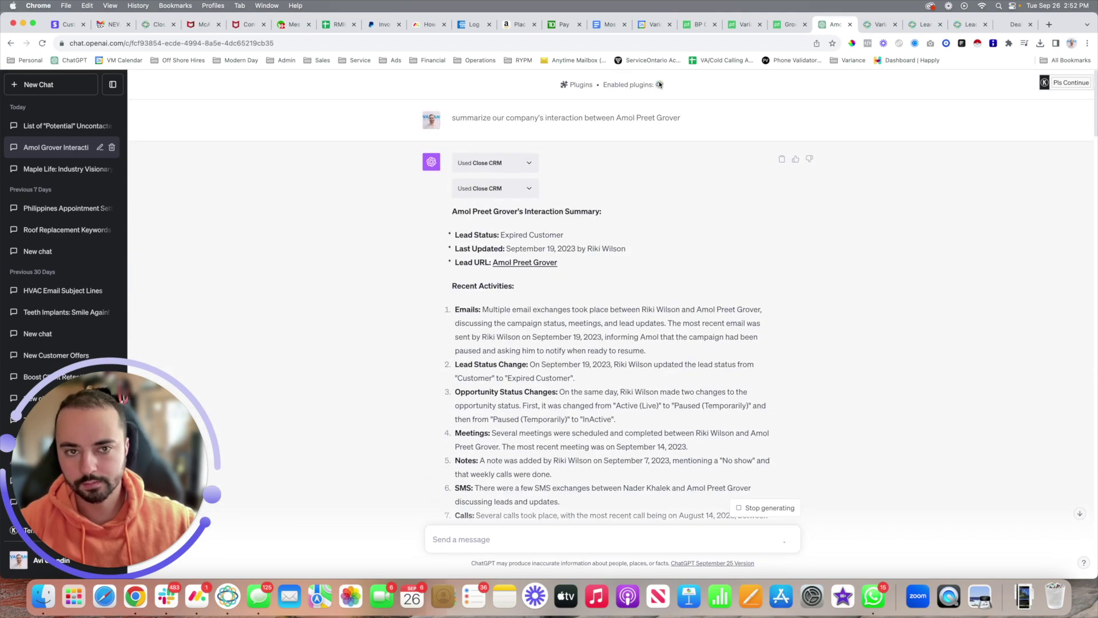
{"action": "scroll", "coordinate": [642, 171], "scroll_direction": "down", "scroll_amount": 20}
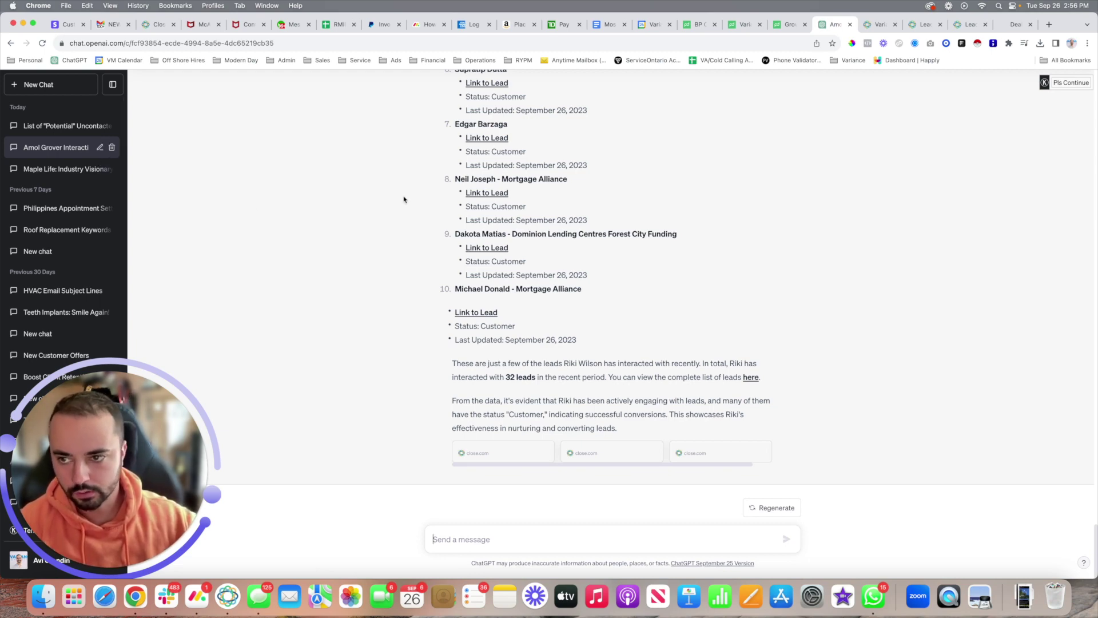
Step: Scroll up through the generated performance review listing recently contacted Customer-status leads and 32 leads in total
{"action": "scroll", "coordinate": [403, 199], "scroll_direction": "up", "scroll_amount": 20}
{"action": "scroll", "coordinate": [403, 199], "scroll_direction": "down", "scroll_amount": 10}
{"action": "scroll", "coordinate": [402, 199], "scroll_direction": "down", "scroll_amount": 5}
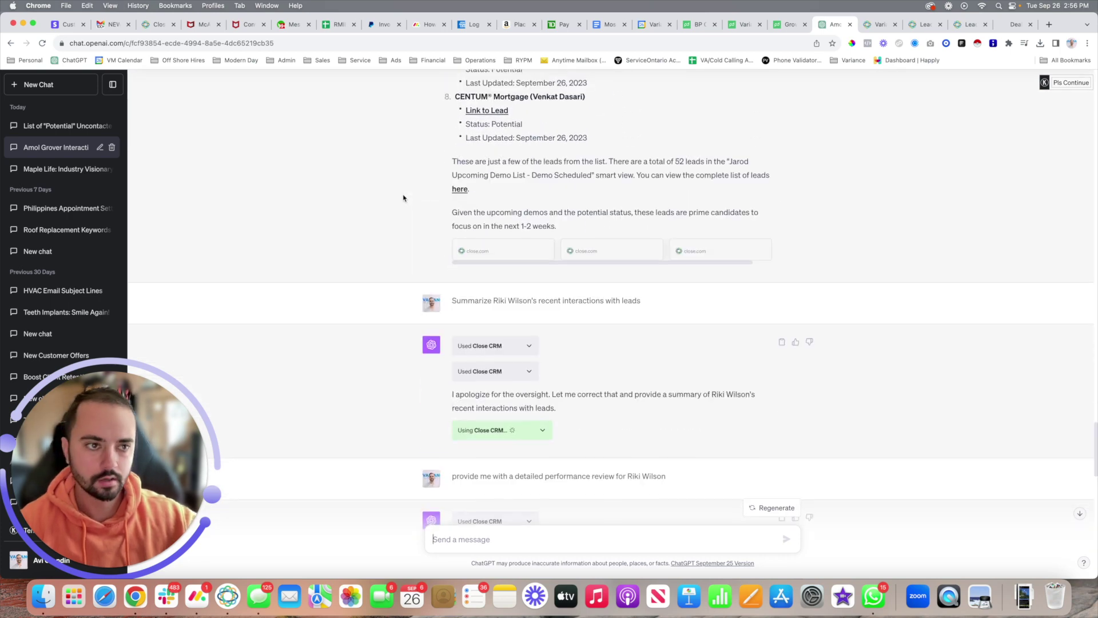